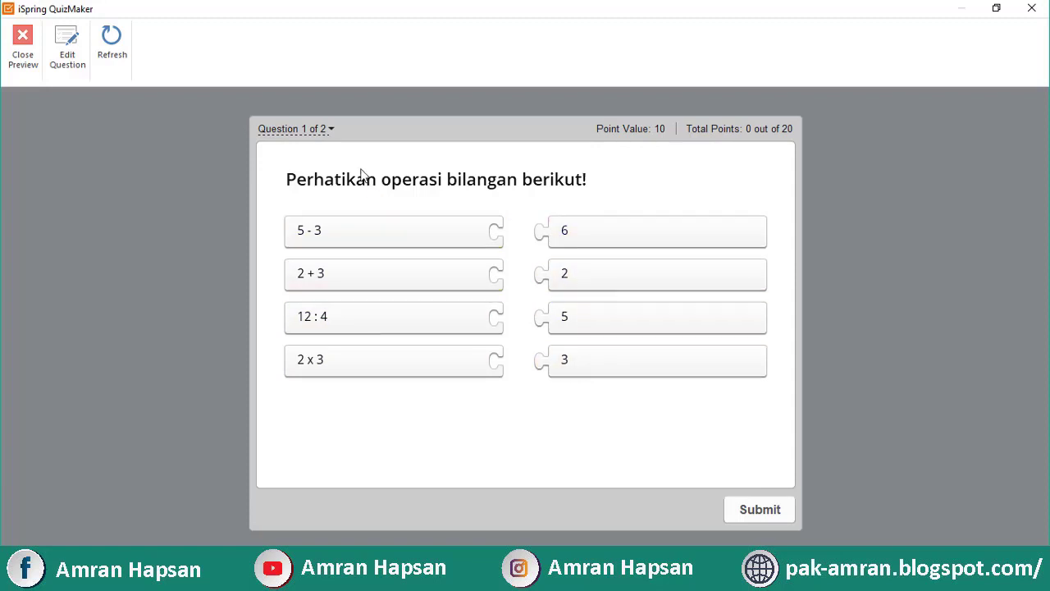
Match 5 − 3 to 2, 2 + 3 to 5, 12 : 4 to 3, and 2 x 3 to 6, then submit for 10 points
{"action": "left_click", "coordinate": [319, 131]}
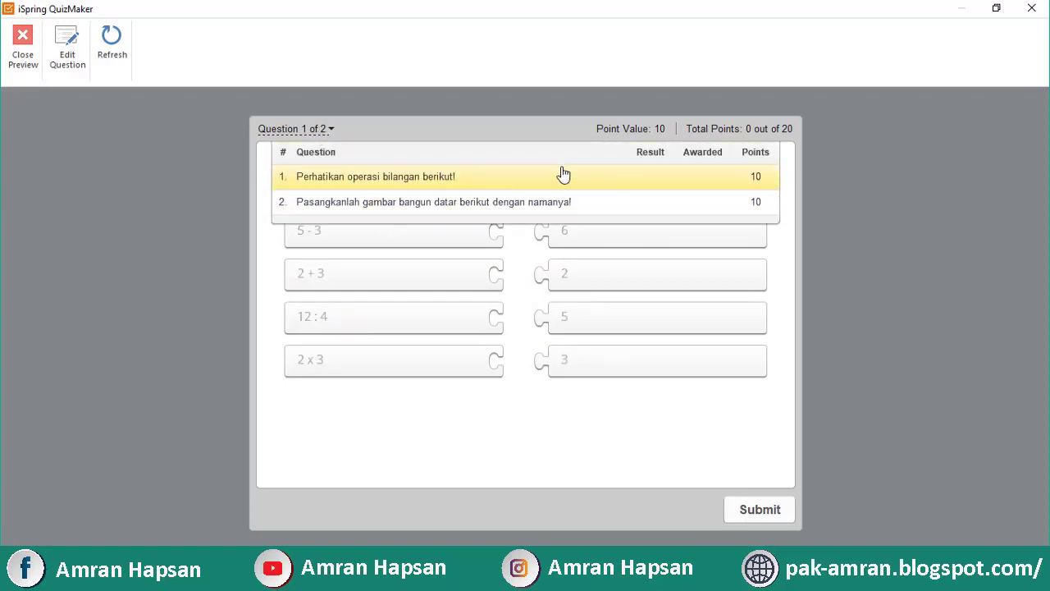
{"action": "left_click", "coordinate": [637, 439]}
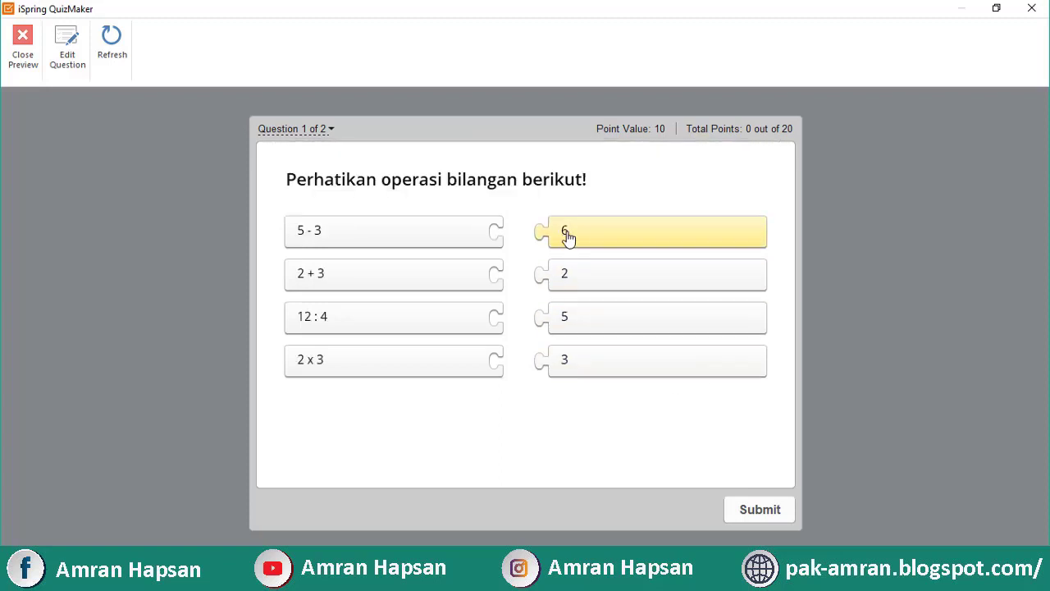
{"action": "left_click_drag", "start_coordinate": [548, 274], "coordinate": [524, 237]}
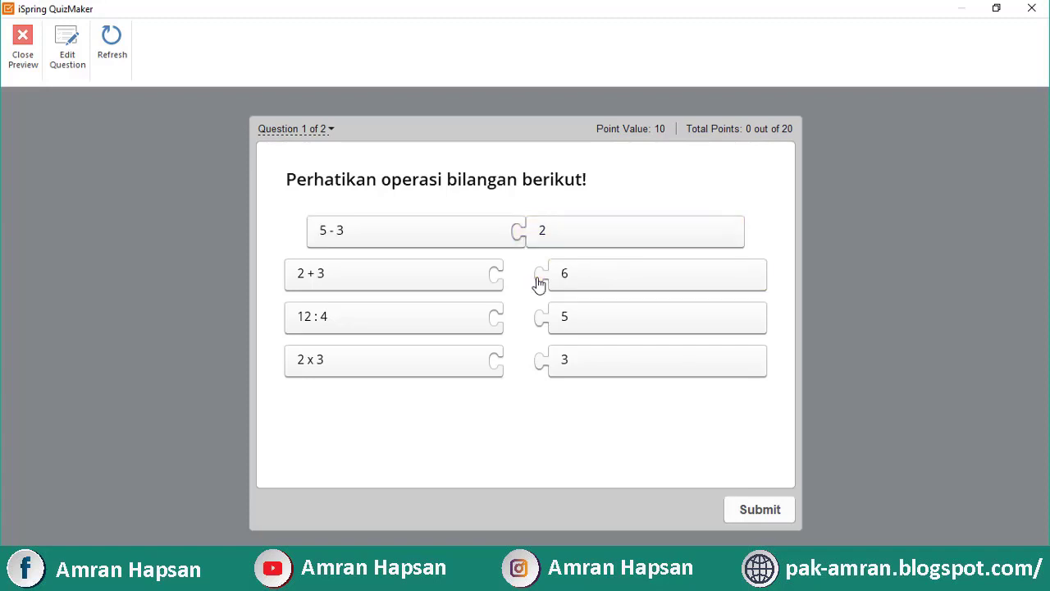
{"action": "left_click_drag", "start_coordinate": [429, 284], "coordinate": [484, 324]}
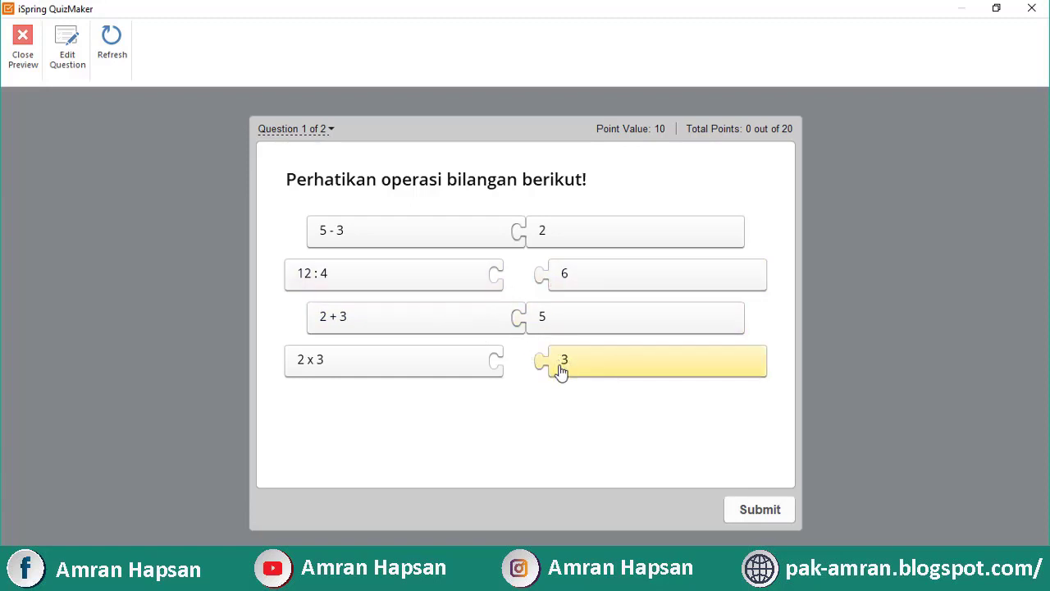
{"action": "left_click_drag", "start_coordinate": [560, 368], "coordinate": [514, 285]}
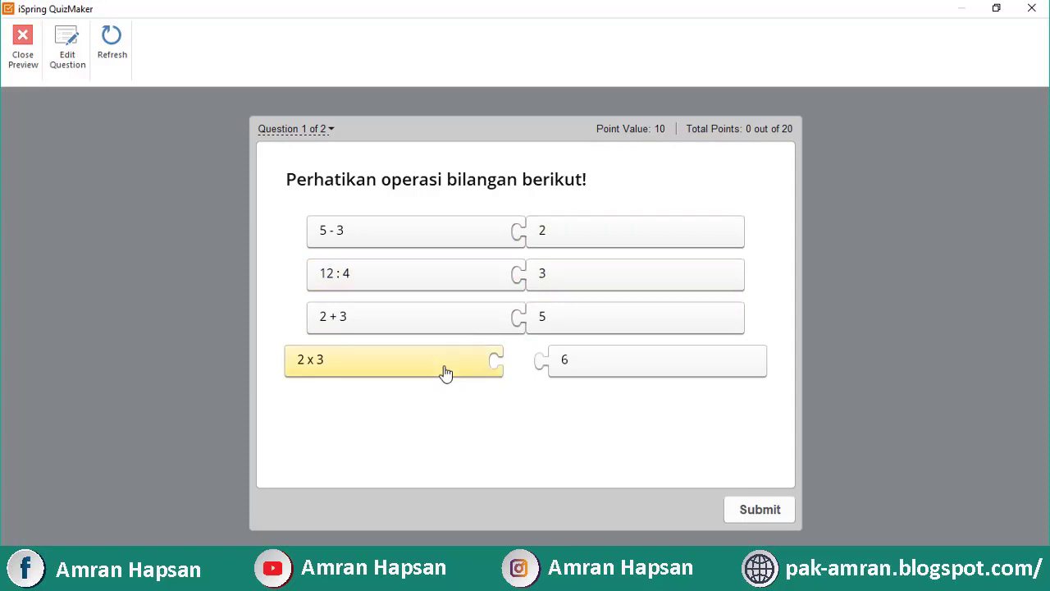
{"action": "left_click_drag", "start_coordinate": [445, 370], "coordinate": [514, 370]}
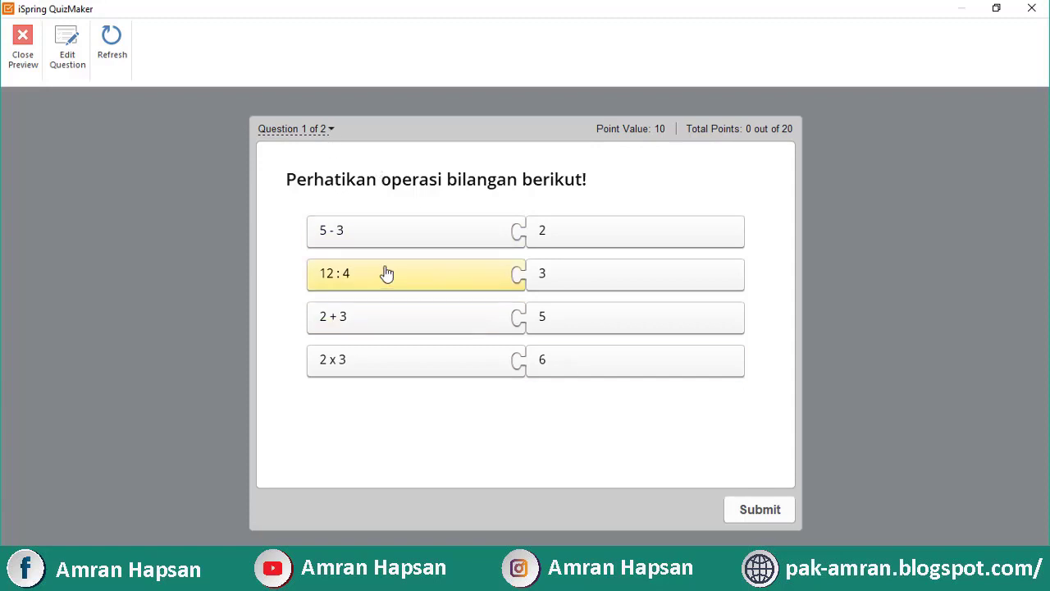
{"action": "left_click", "coordinate": [749, 512]}
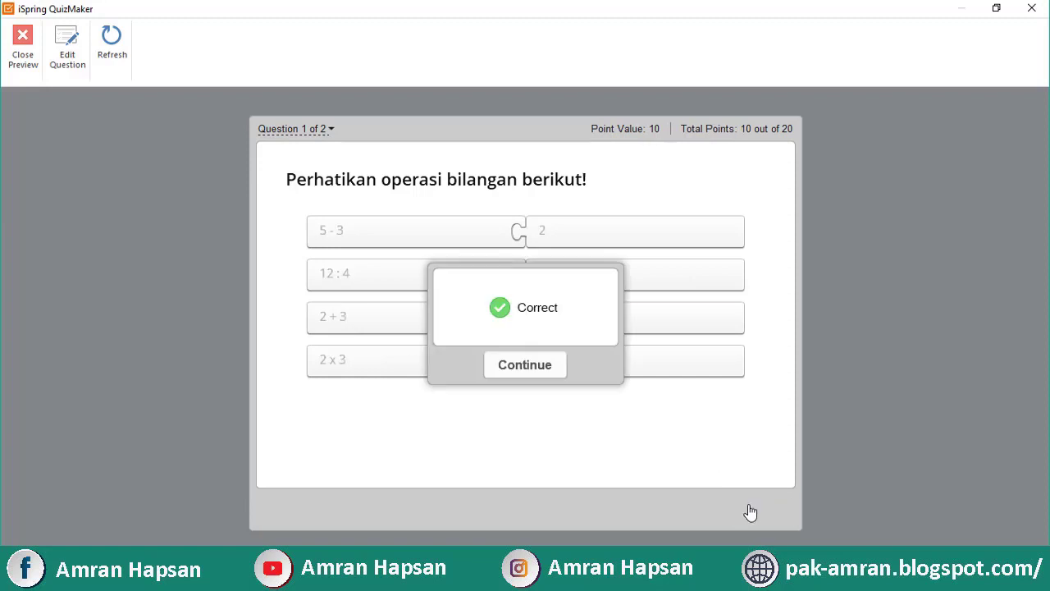
{"action": "left_click", "coordinate": [525, 367]}
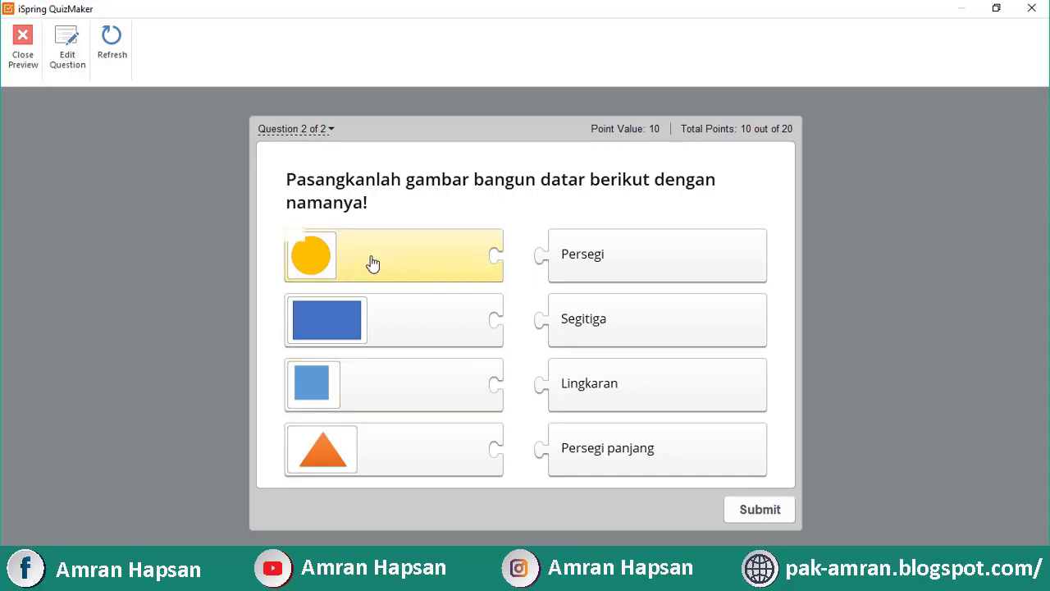
Make a first attempt at matching the shapes to their names; it is marked incorrect
{"action": "mouse_move", "coordinate": [322, 264]}
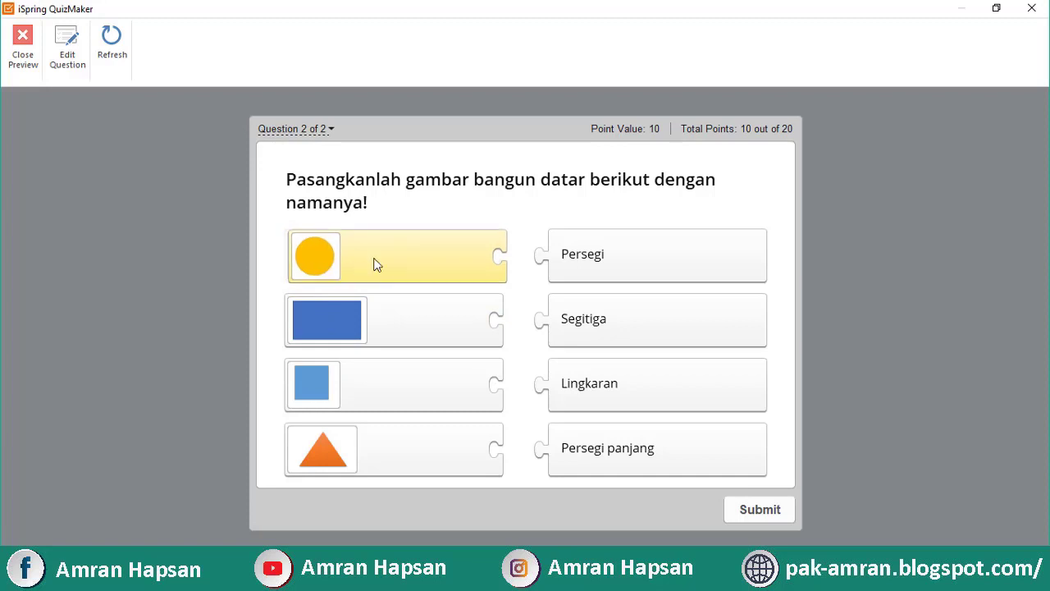
{"action": "left_click_drag", "start_coordinate": [377, 270], "coordinate": [432, 272]}
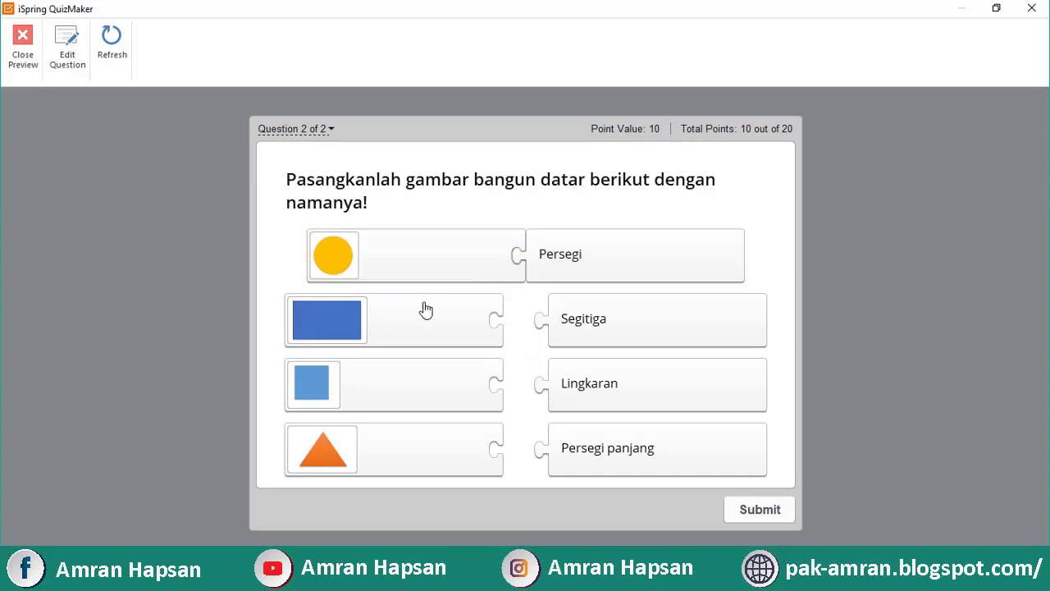
{"action": "left_click_drag", "start_coordinate": [425, 309], "coordinate": [481, 342]}
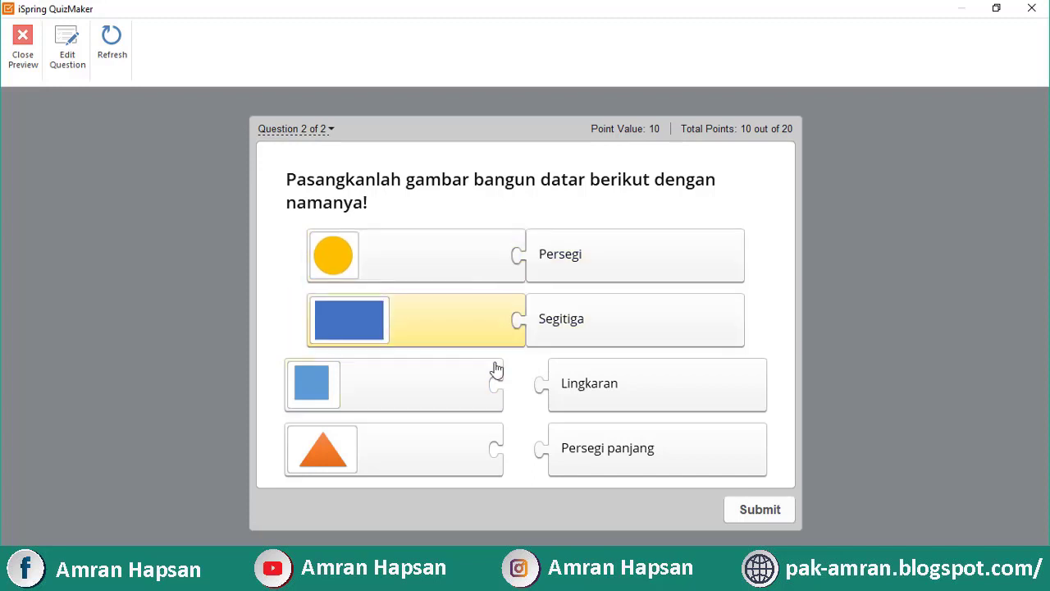
{"action": "left_click_drag", "start_coordinate": [454, 335], "coordinate": [444, 339]}
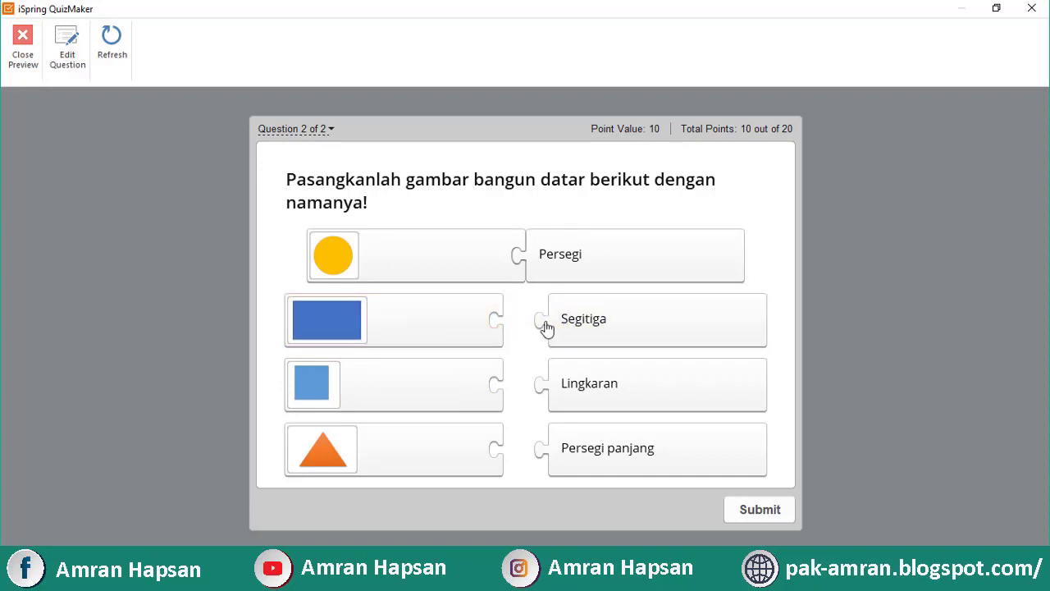
{"action": "left_click_drag", "start_coordinate": [567, 323], "coordinate": [506, 462]}
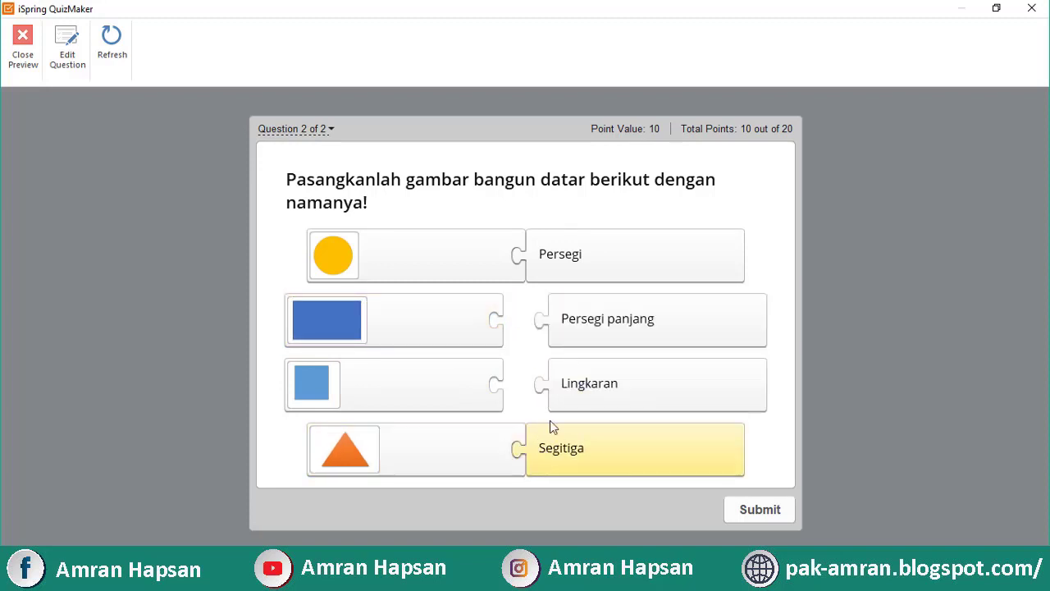
{"action": "left_click_drag", "start_coordinate": [572, 403], "coordinate": [520, 399]}
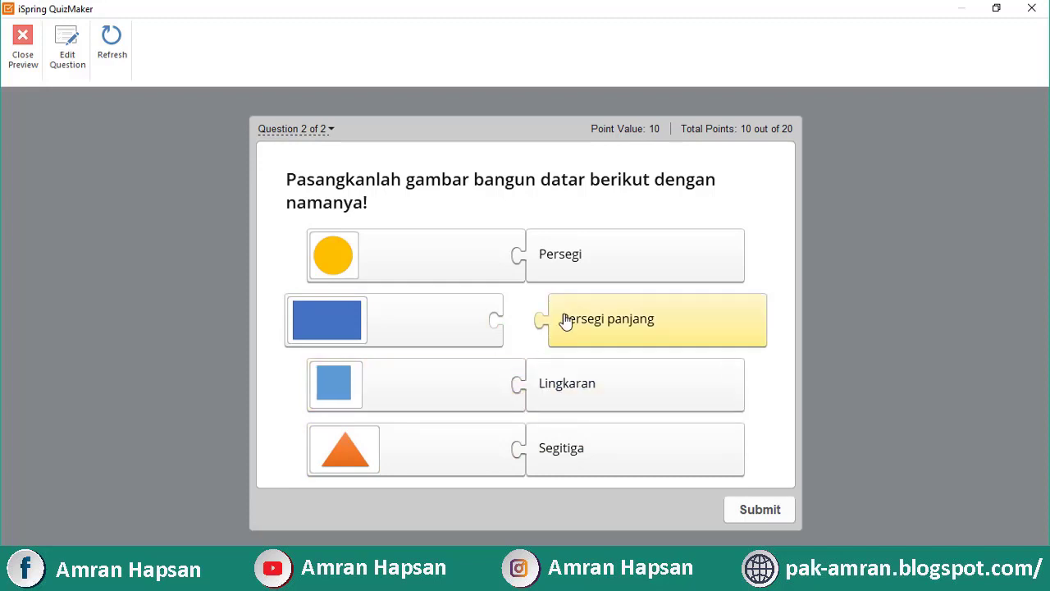
{"action": "left_click_drag", "start_coordinate": [566, 321], "coordinate": [520, 319]}
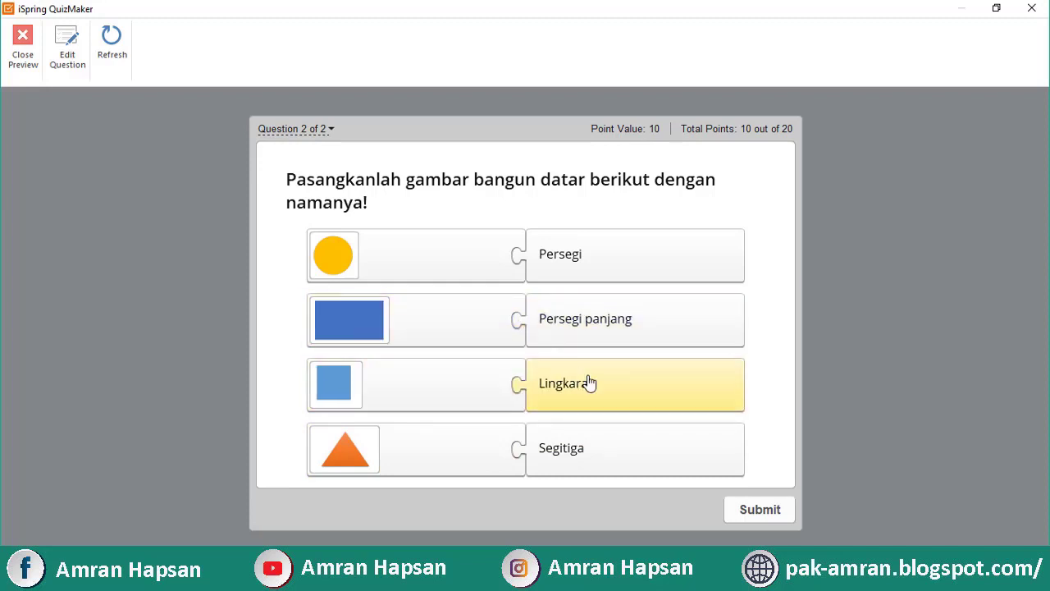
{"action": "left_click", "coordinate": [741, 509]}
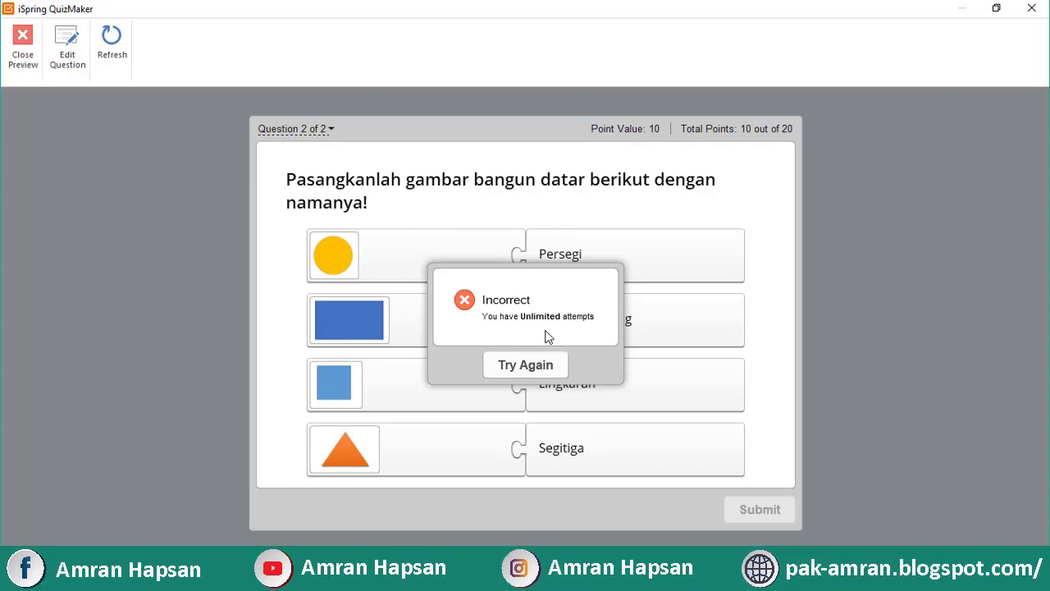
{"action": "left_click", "coordinate": [543, 370]}
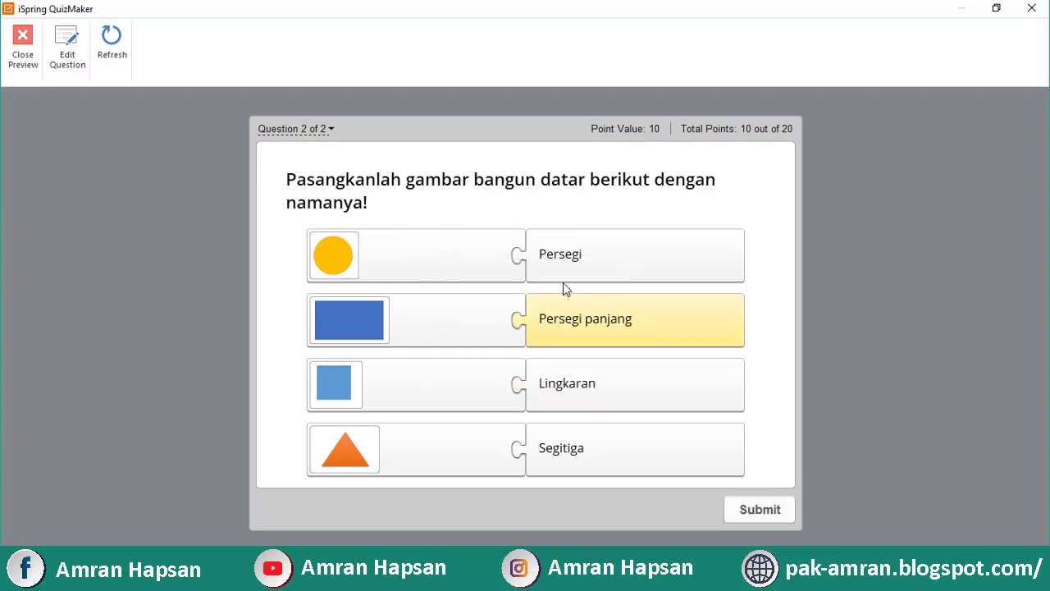
Rematch the pairs Lingkaran–circle, Persegi–square, Persegi panjang–rectangle and Segitiga–triangle
{"action": "left_click_drag", "start_coordinate": [564, 279], "coordinate": [556, 398]}
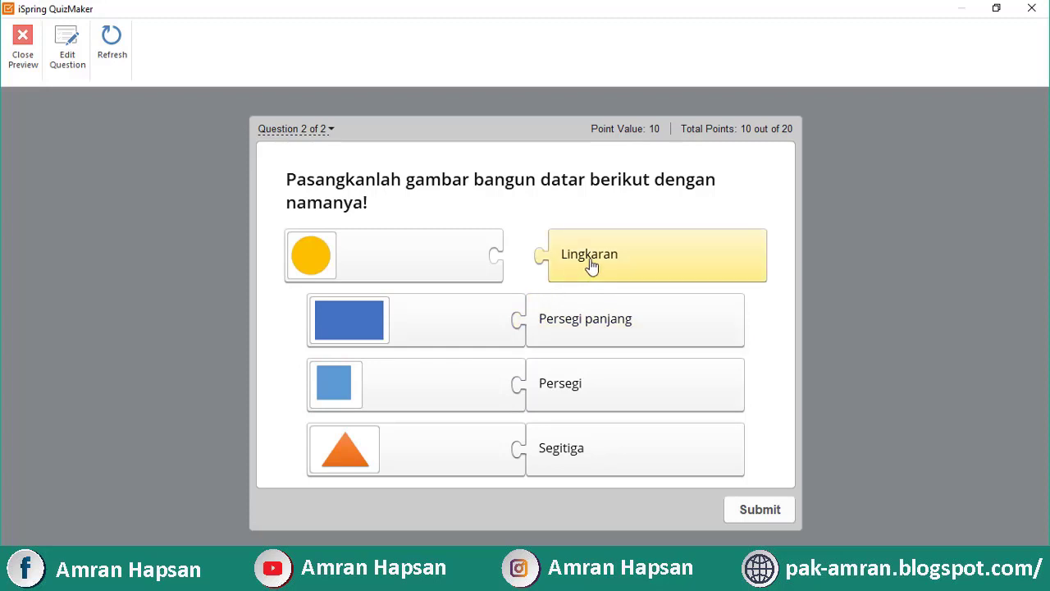
{"action": "left_click_drag", "start_coordinate": [590, 265], "coordinate": [546, 277]}
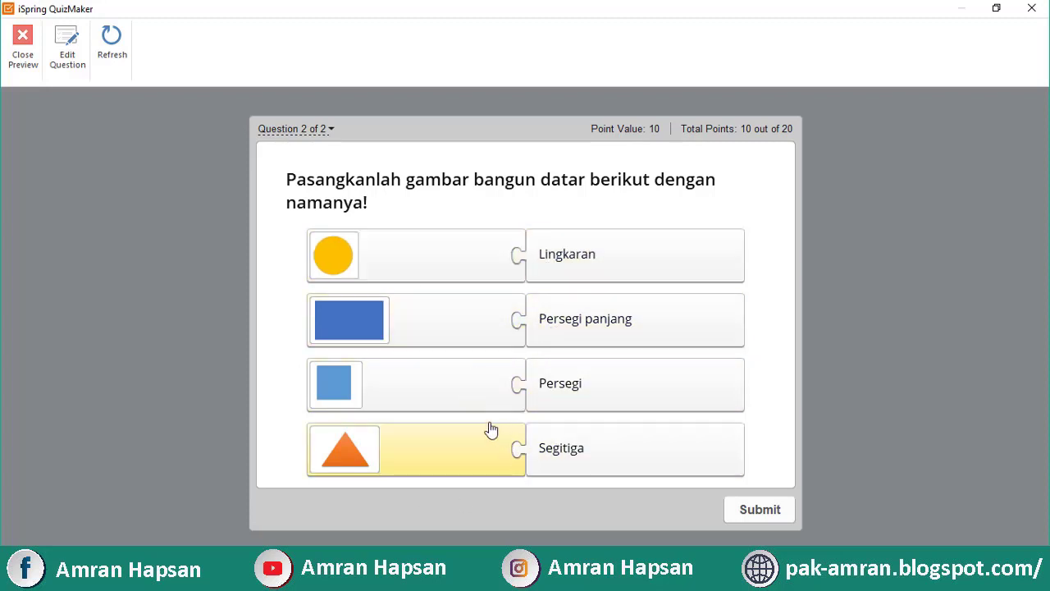
{"action": "left_click_drag", "start_coordinate": [480, 375], "coordinate": [487, 348]}
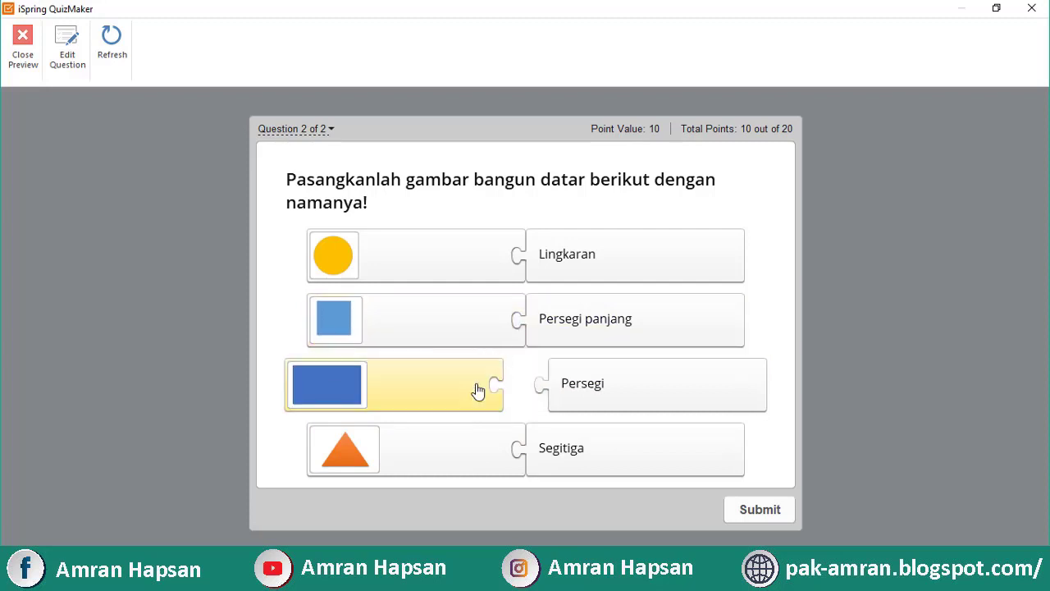
{"action": "left_click_drag", "start_coordinate": [563, 276], "coordinate": [564, 322]}
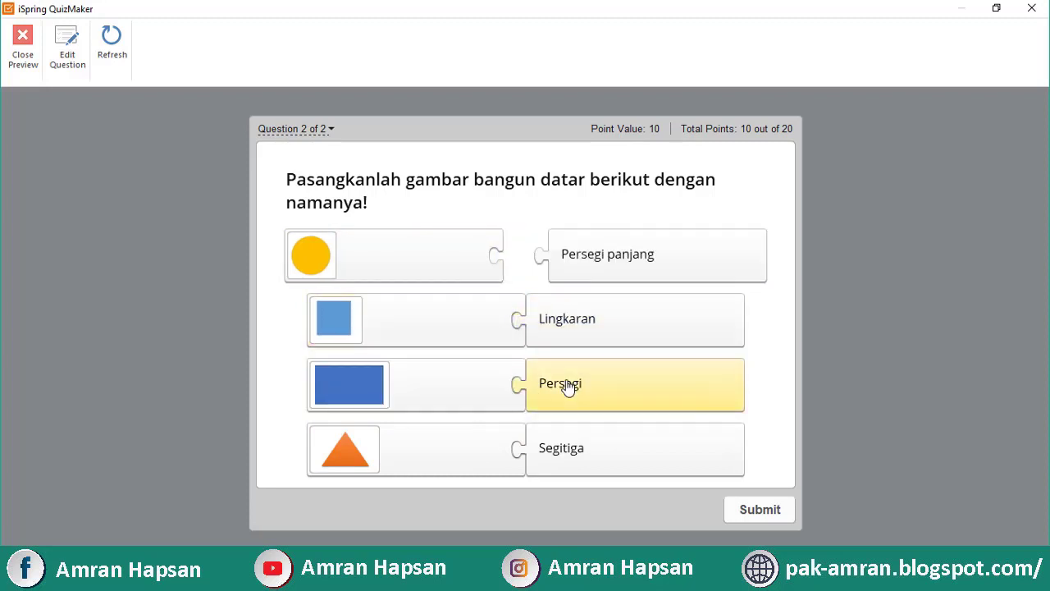
{"action": "left_click", "coordinate": [589, 319]}
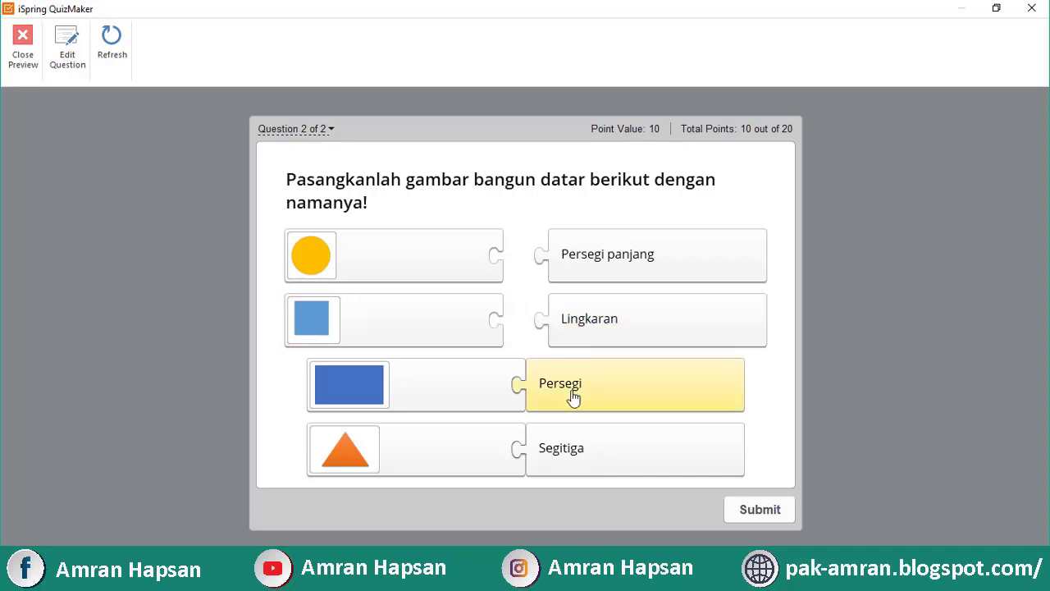
{"action": "left_click", "coordinate": [573, 396]}
{"action": "left_click", "coordinate": [616, 460]}
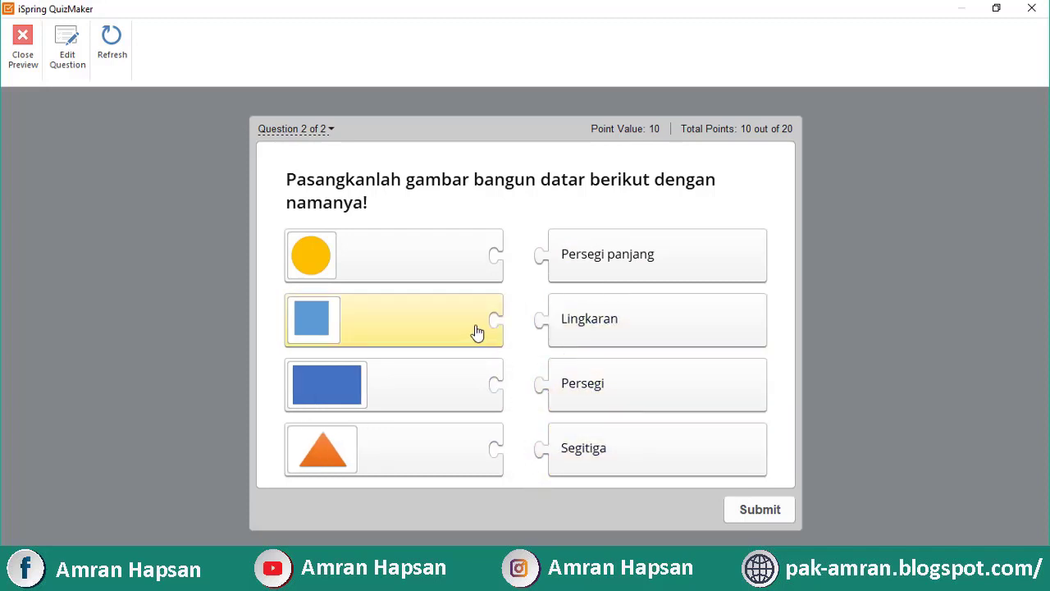
{"action": "left_click_drag", "start_coordinate": [478, 332], "coordinate": [520, 381]}
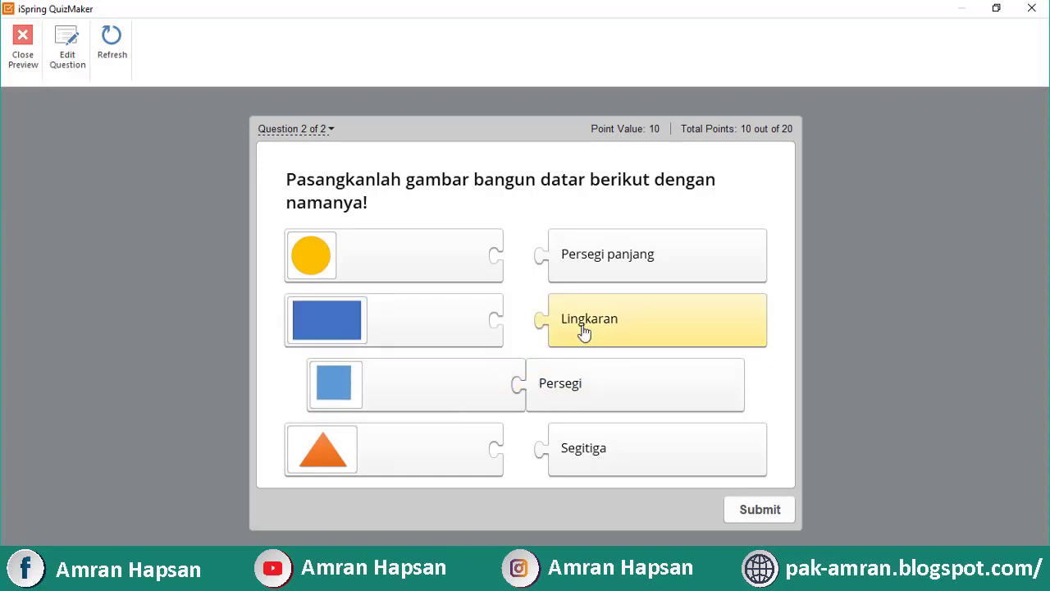
{"action": "left_click_drag", "start_coordinate": [584, 330], "coordinate": [597, 272]}
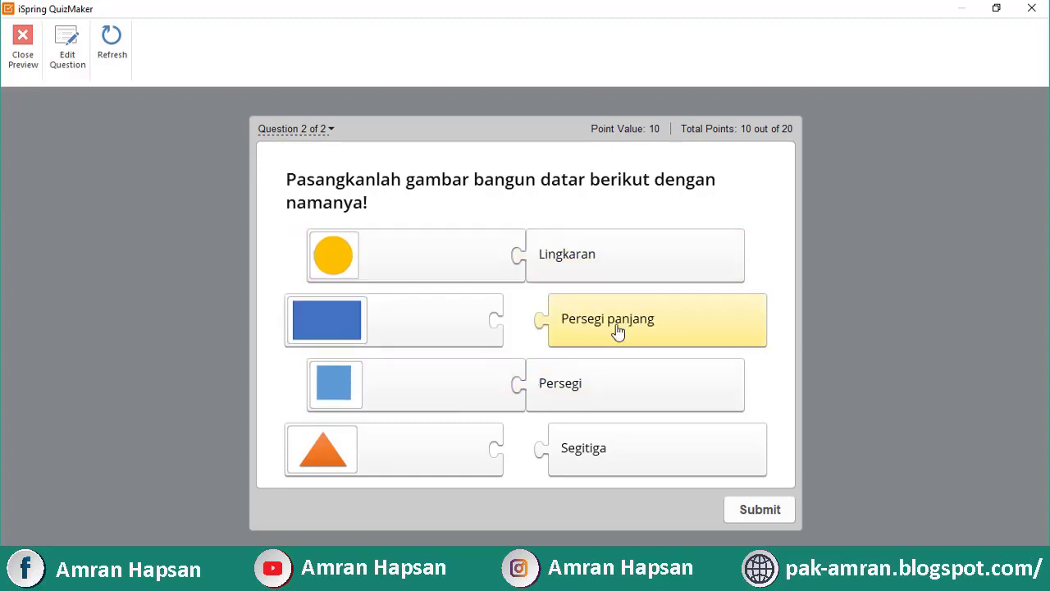
{"action": "left_click_drag", "start_coordinate": [619, 335], "coordinate": [582, 333]}
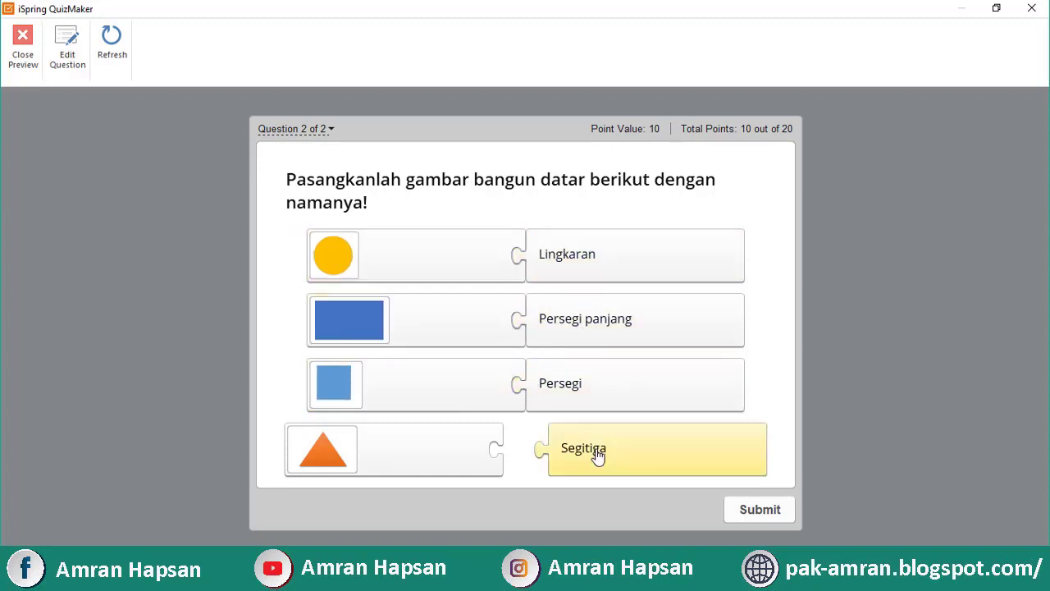
{"action": "left_click_drag", "start_coordinate": [598, 454], "coordinate": [541, 450]}
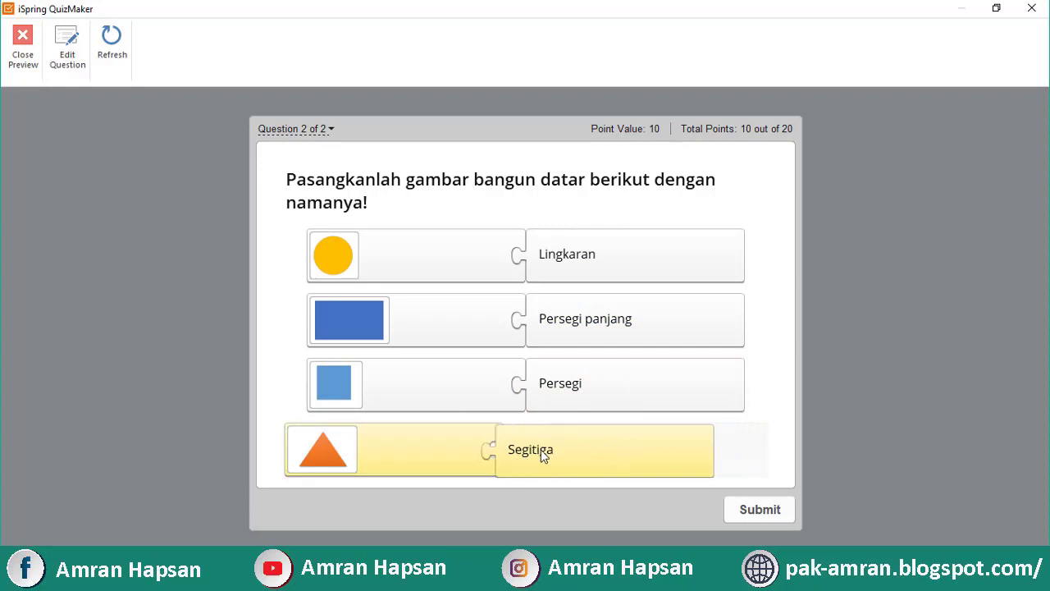
Submit question 2, view the 100% passing results, and finish the preview
{"action": "left_click", "coordinate": [736, 512]}
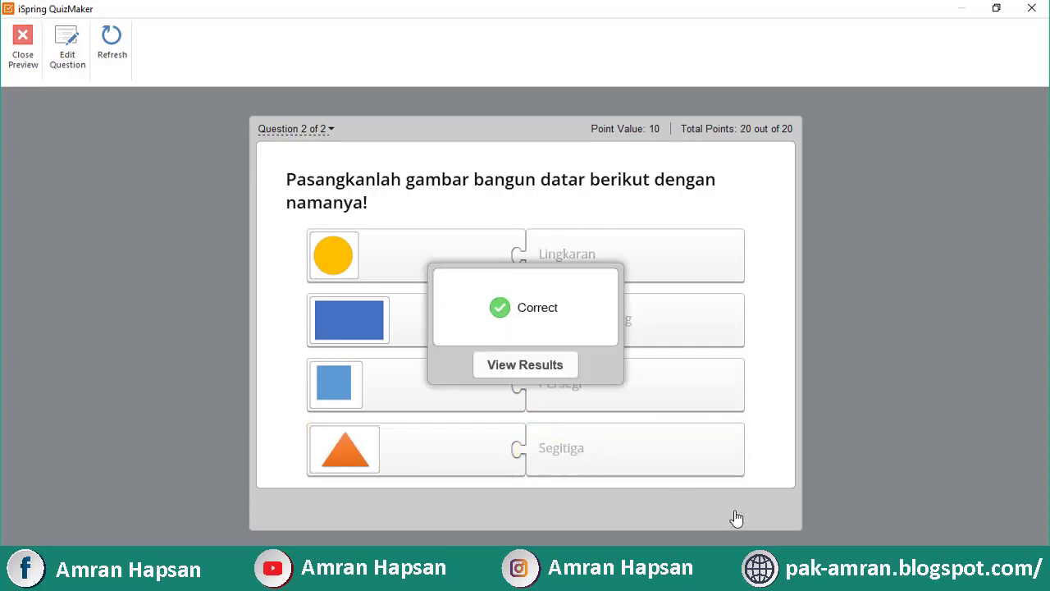
{"action": "left_click", "coordinate": [535, 370]}
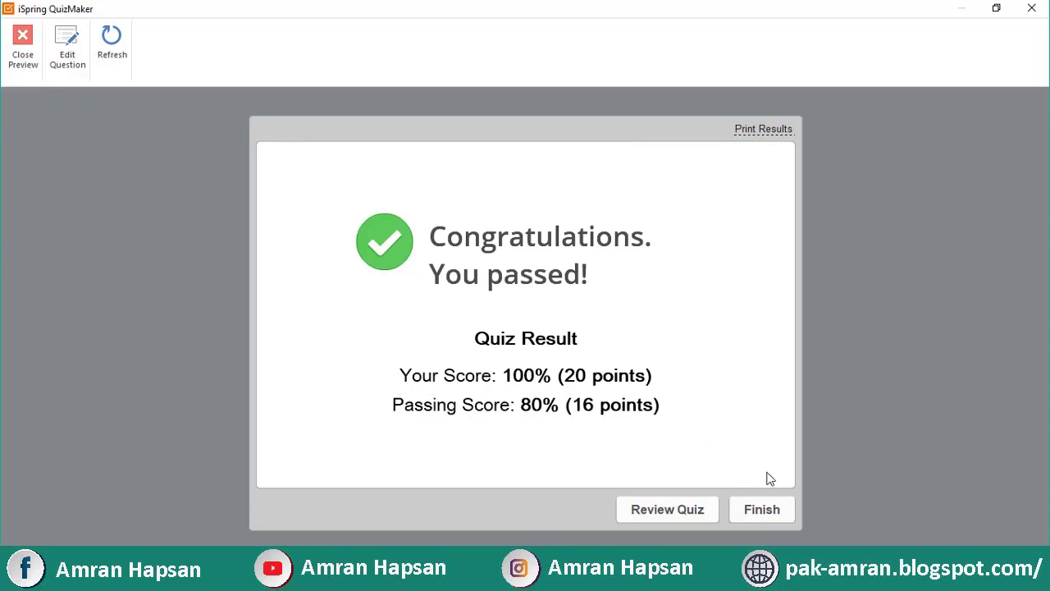
{"action": "left_click", "coordinate": [769, 508]}
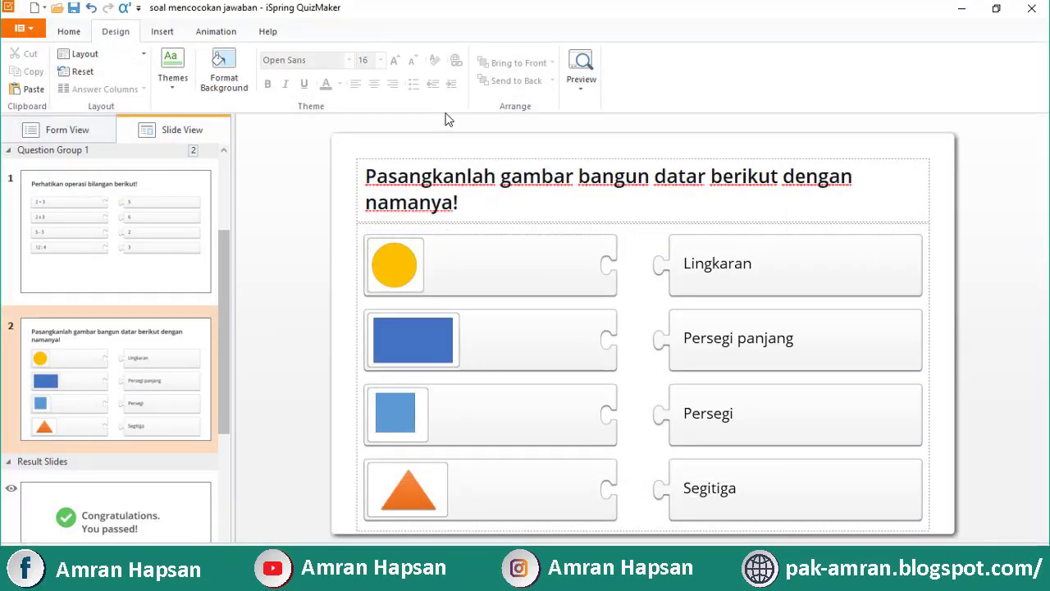
Set QuizMaker aside and launch iSpring Suite 8 from the desktop to bring up Quick Start
{"action": "left_click", "coordinate": [962, 9]}
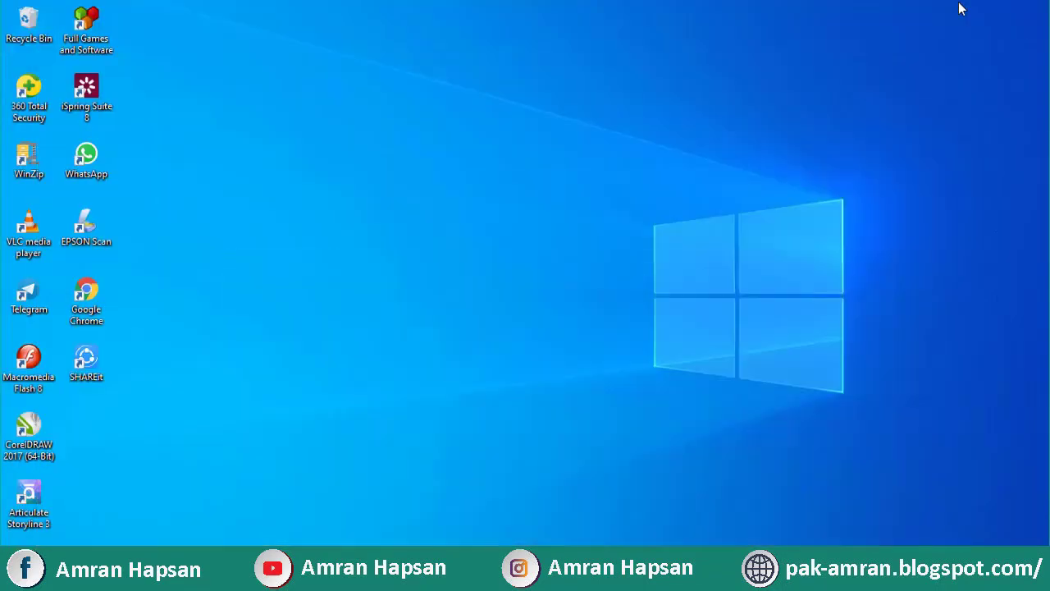
{"action": "double_click", "coordinate": [82, 97]}
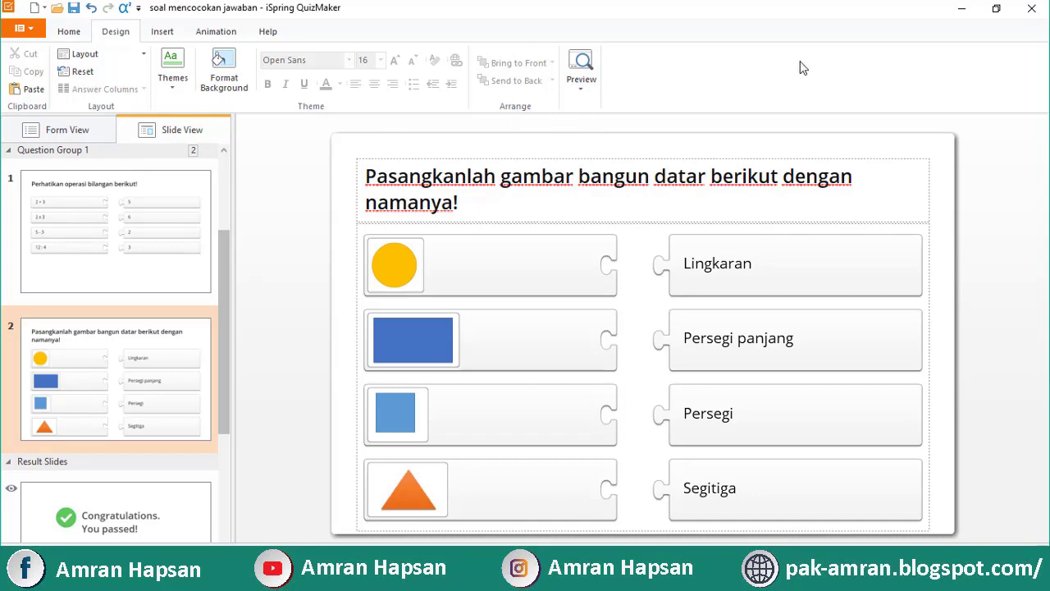
{"action": "left_click", "coordinate": [964, 9]}
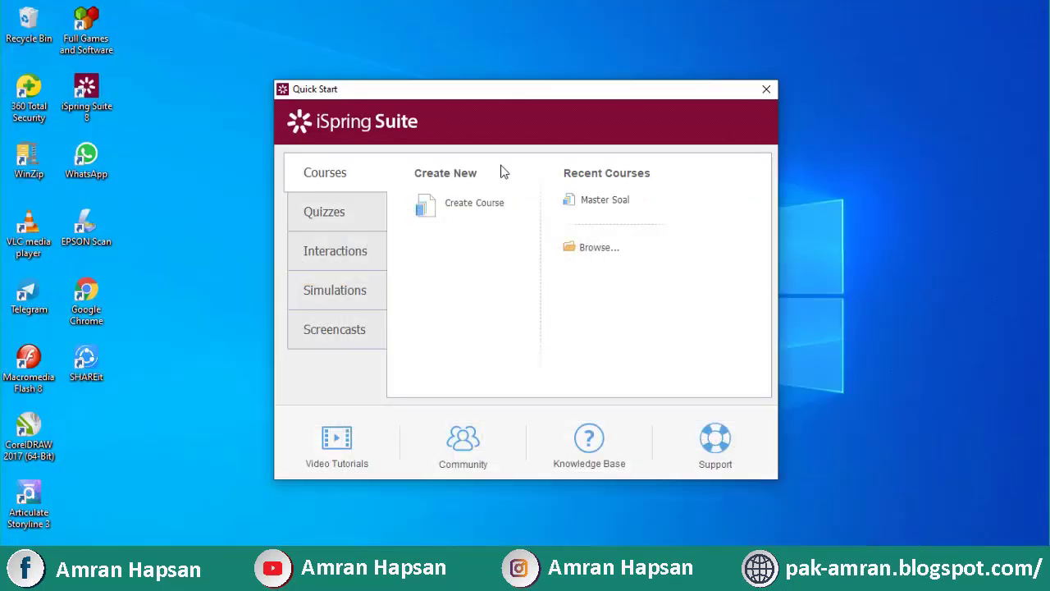
Start a new Graded Quiz from the Quizzes section of iSpring Suite Quick Start
{"action": "left_click", "coordinate": [336, 218]}
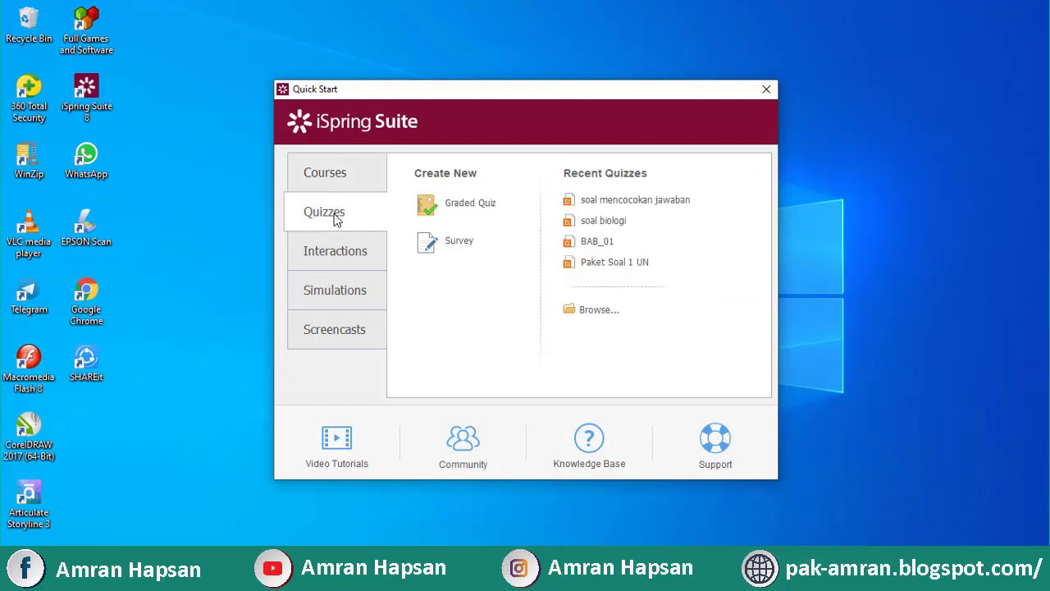
{"action": "left_click", "coordinate": [464, 212]}
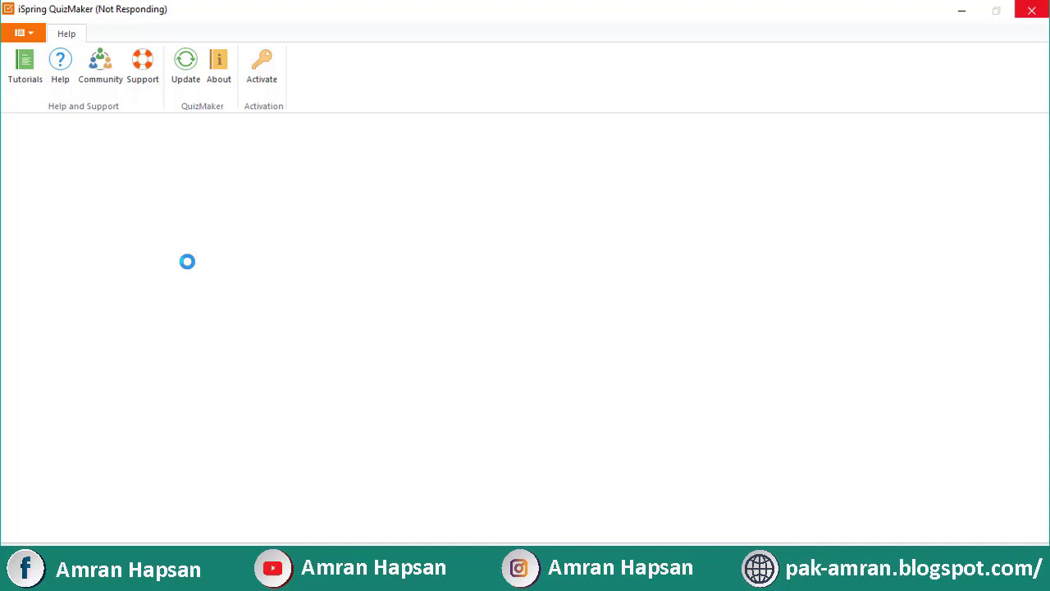
Minimize QuizMaker, refresh the desktop three times, and preview both QuizMaker windows on the taskbar
{"action": "left_click", "coordinate": [960, 9]}
{"action": "right_click", "coordinate": [647, 99]}
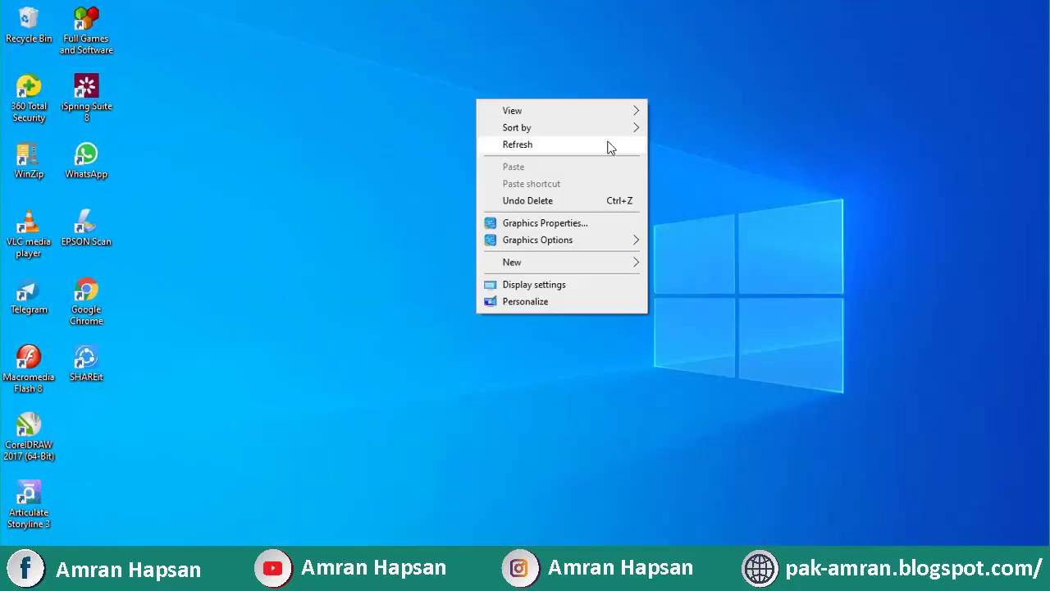
{"action": "left_click", "coordinate": [610, 147]}
{"action": "right_click", "coordinate": [607, 140]}
{"action": "left_click", "coordinate": [543, 183]}
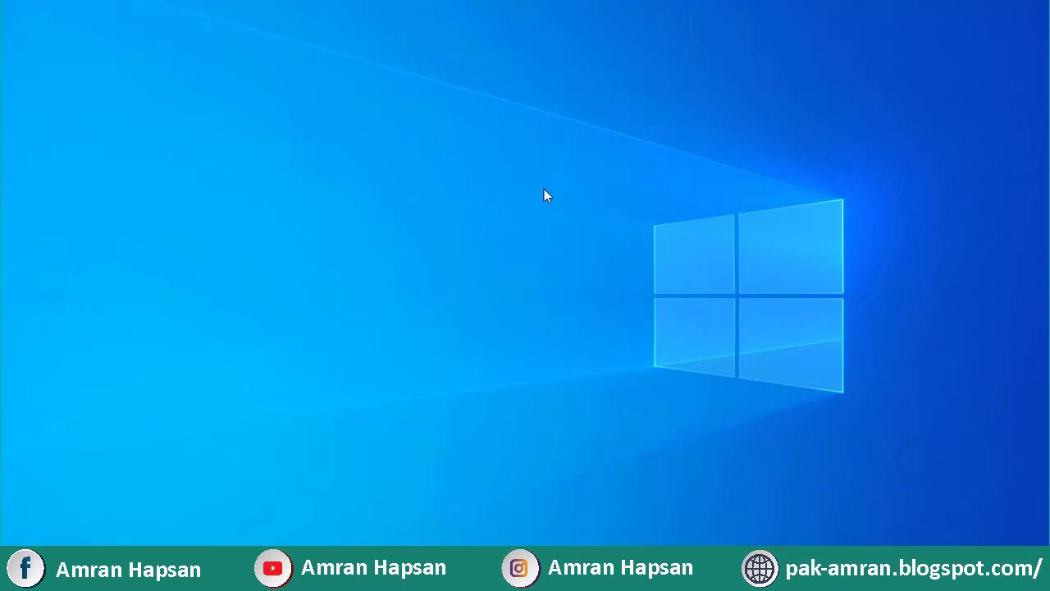
{"action": "right_click", "coordinate": [544, 188]}
{"action": "left_click", "coordinate": [499, 231]}
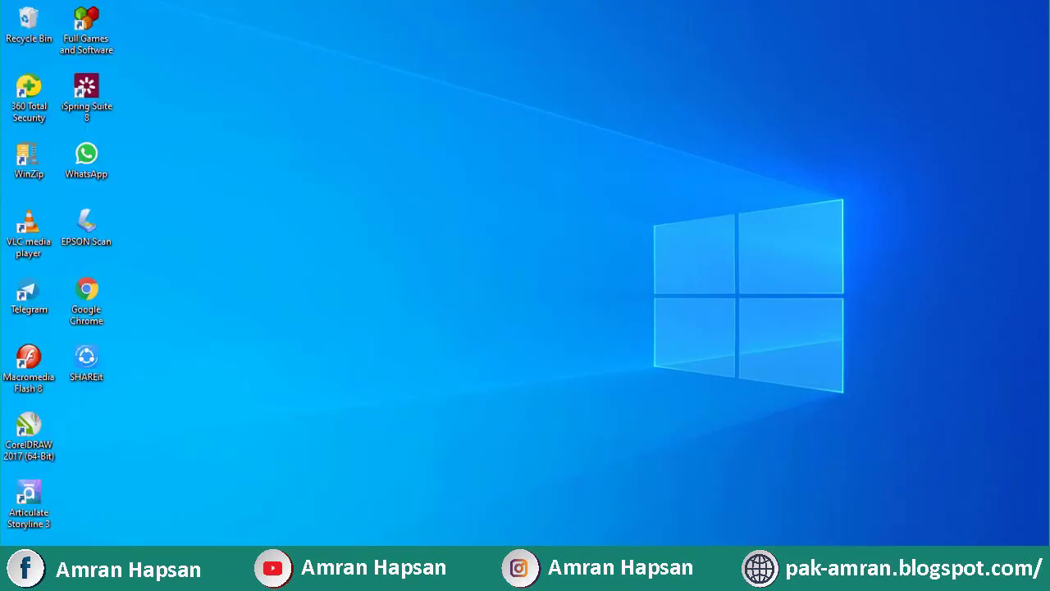
{"action": "mouse_move", "coordinate": [508, 578]}
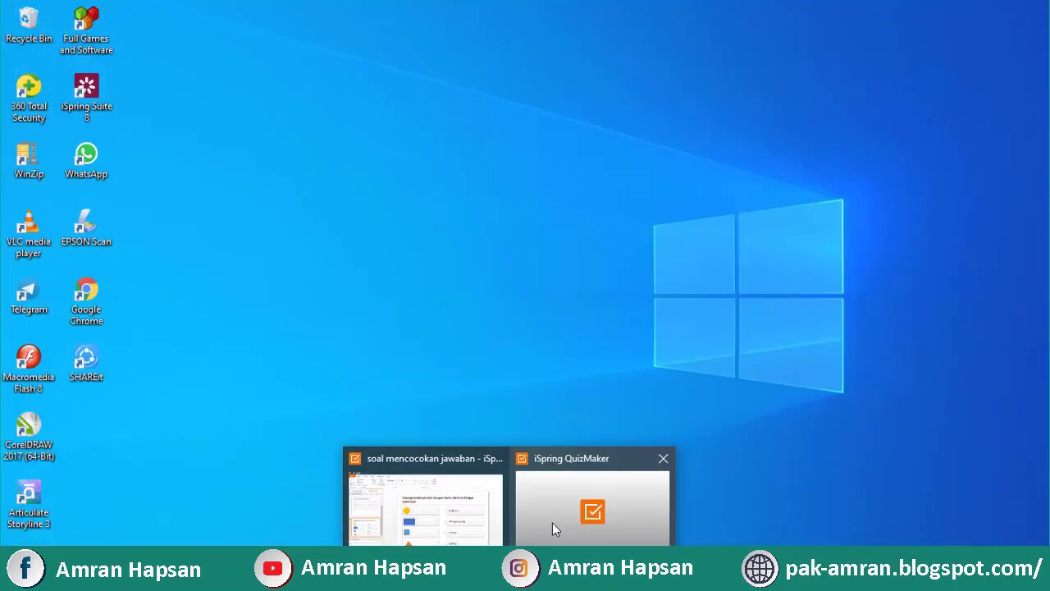
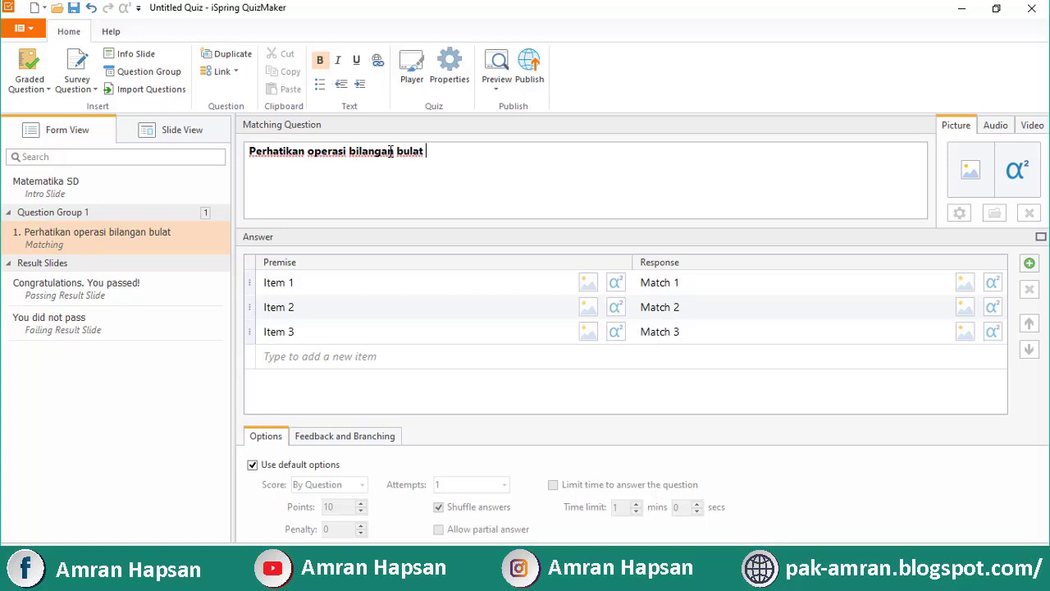
Finish the question text with 't berikut!' and set the first two premises to 2 + 3 and 2 x 3
{"action": "type", "text": "ut!"}
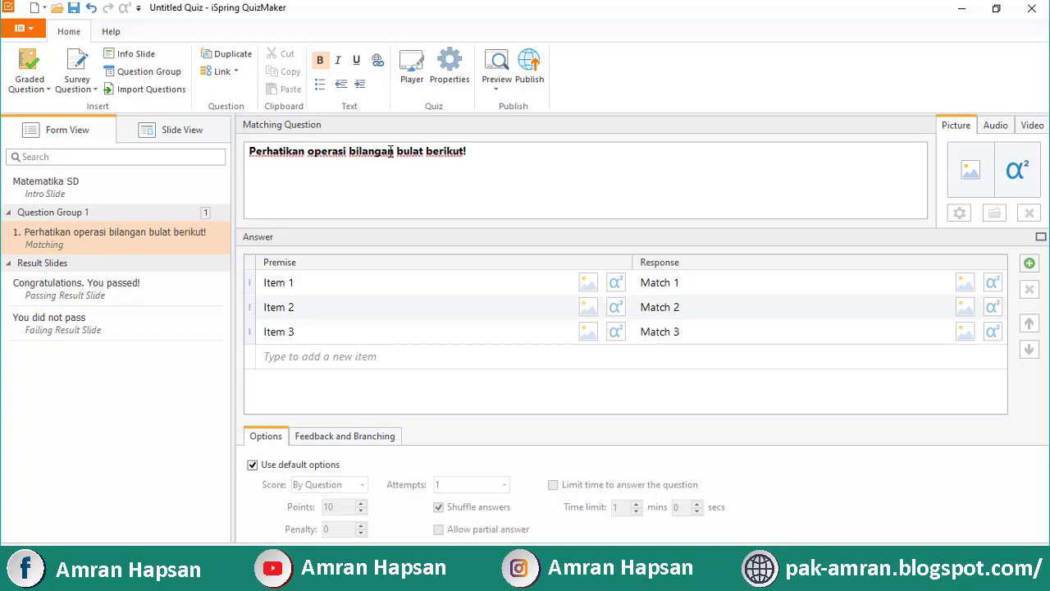
{"action": "left_click", "coordinate": [252, 289]}
{"action": "left_click", "coordinate": [284, 282]}
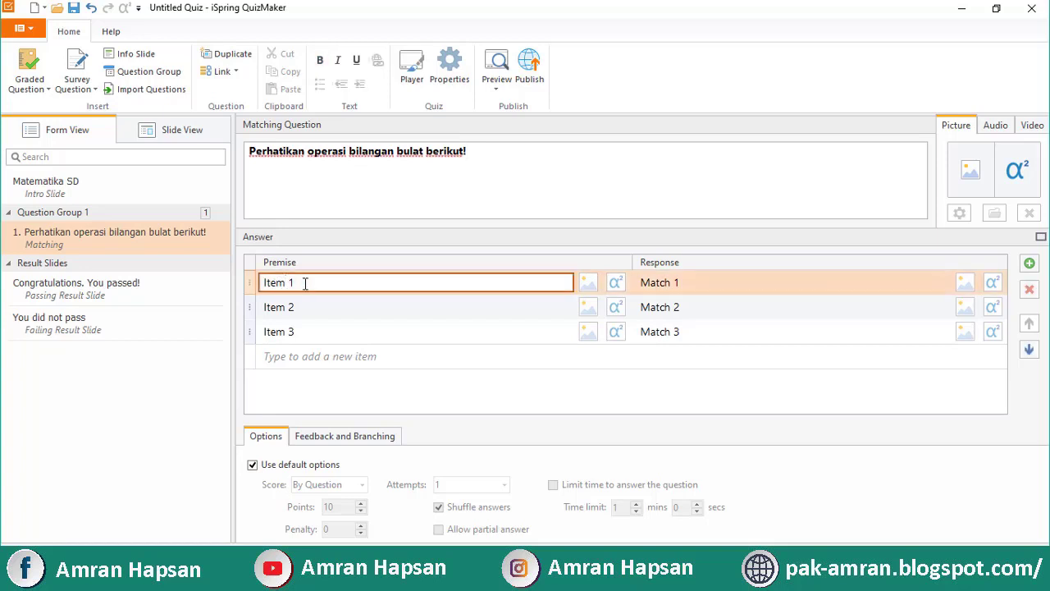
{"action": "key", "text": "ctrl+a"}
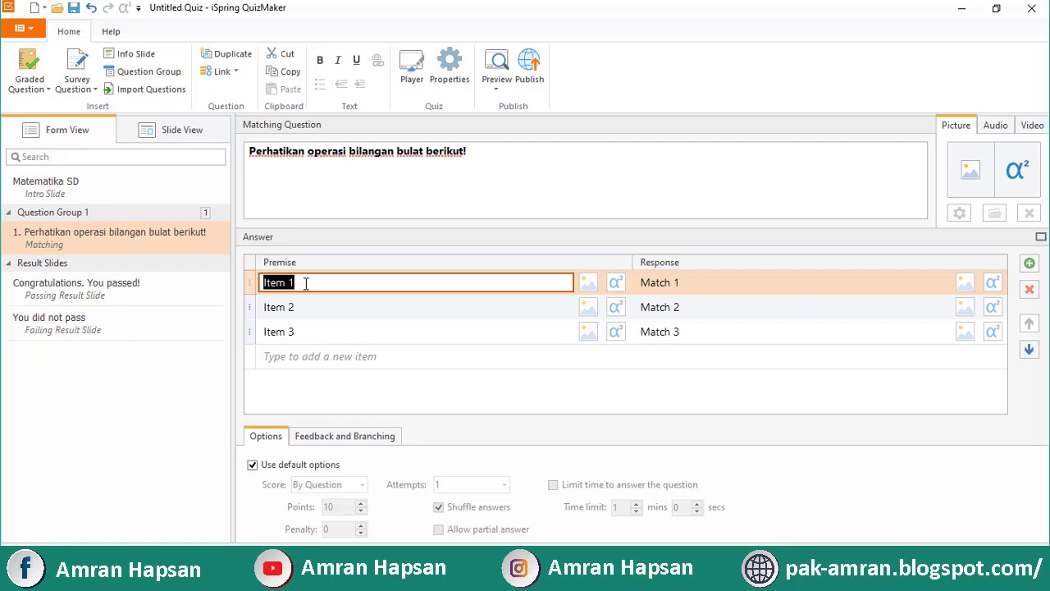
{"action": "type", "text": "2 +"}
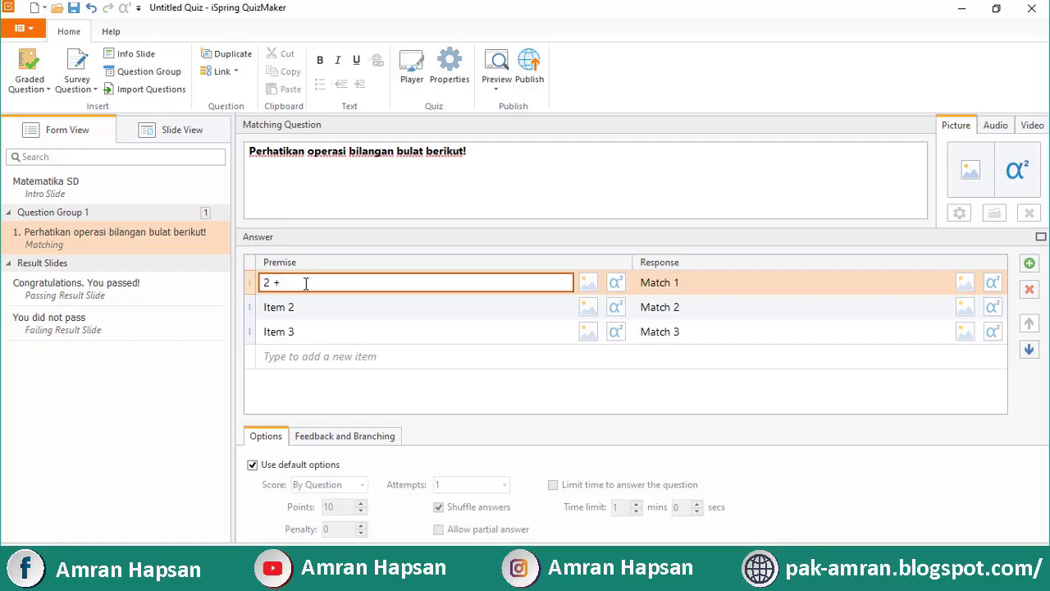
{"action": "type", "text": " 3"}
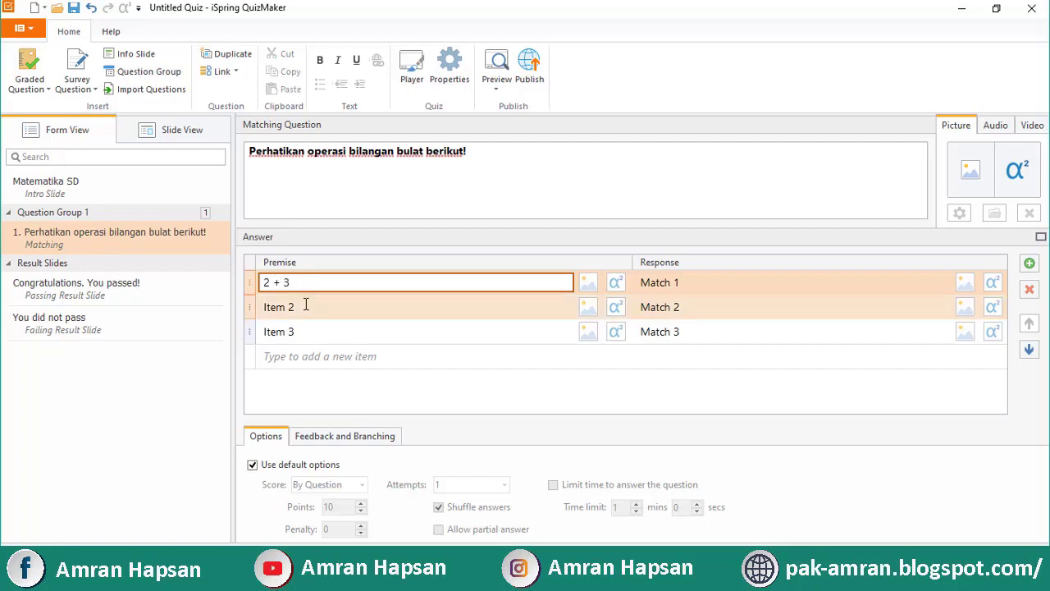
{"action": "left_click", "coordinate": [305, 307]}
{"action": "key", "text": "ctrl+a"}
{"action": "type", "text": "2"}
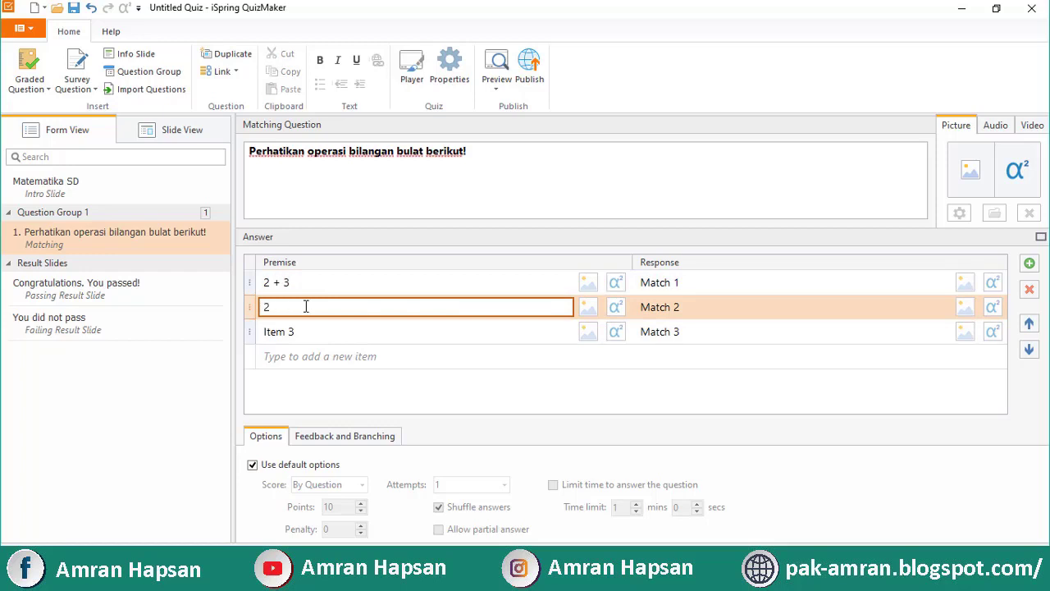
{"action": "type", "text": " x 3"}
Set the third premise to 10 : 2 and add a fourth premise, 7 - 4
{"action": "left_click", "coordinate": [305, 333]}
{"action": "key", "text": "ctrl+a"}
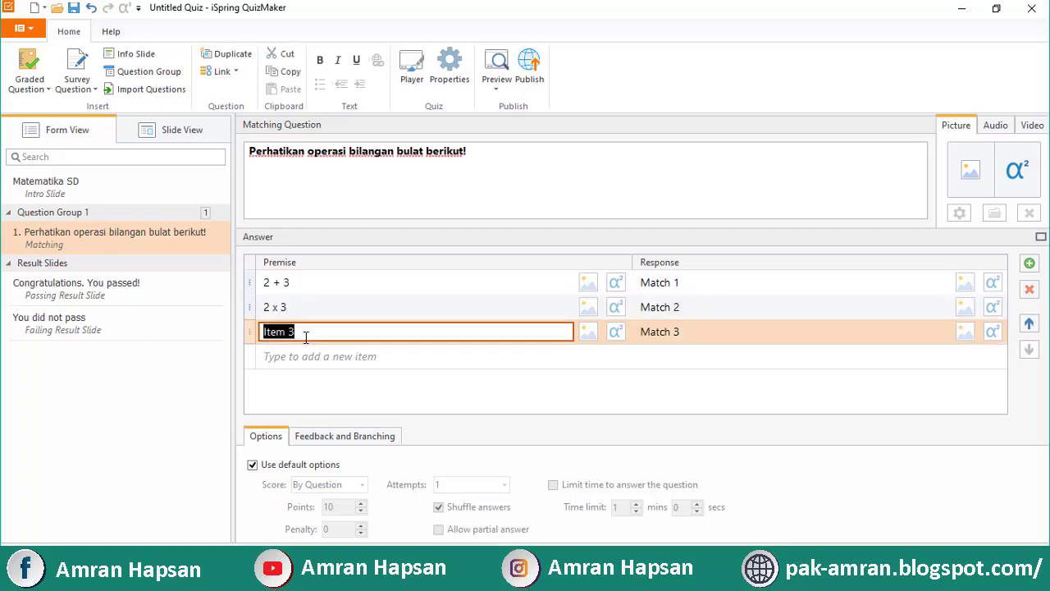
{"action": "type", "text": "10 :"}
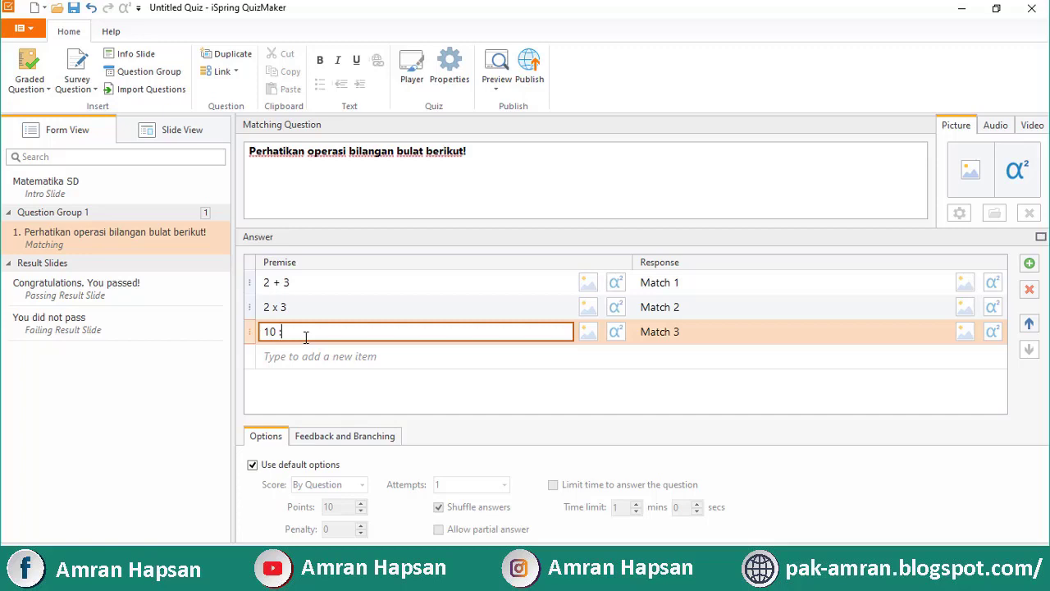
{"action": "type", "text": "2"}
{"action": "left_click", "coordinate": [305, 356]}
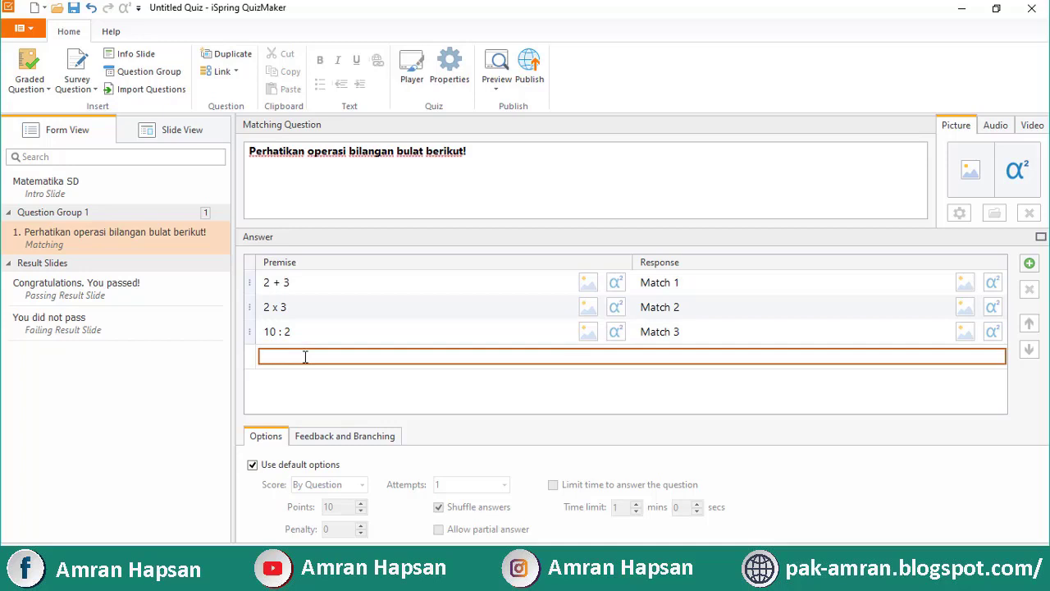
{"action": "type", "text": "7"}
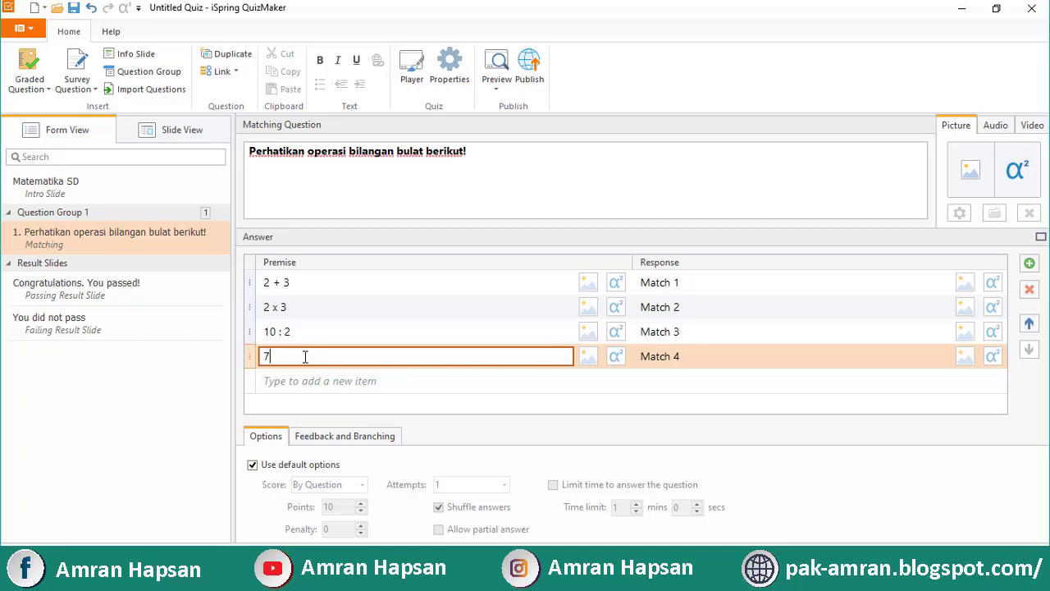
{"action": "type", "text": " - 4"}
{"action": "left_click", "coordinate": [330, 332]}
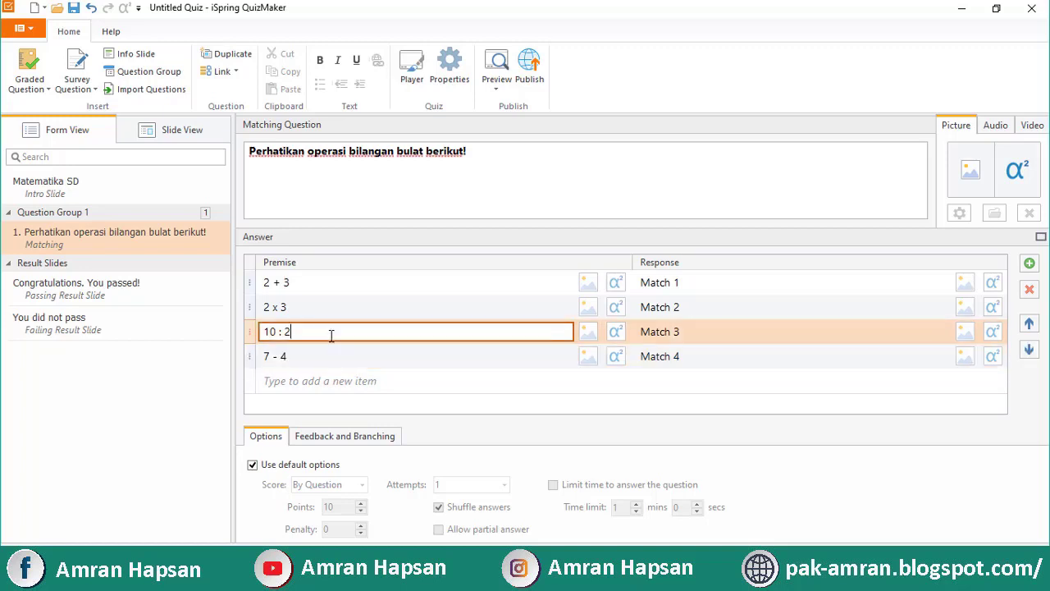
{"action": "left_click", "coordinate": [334, 306]}
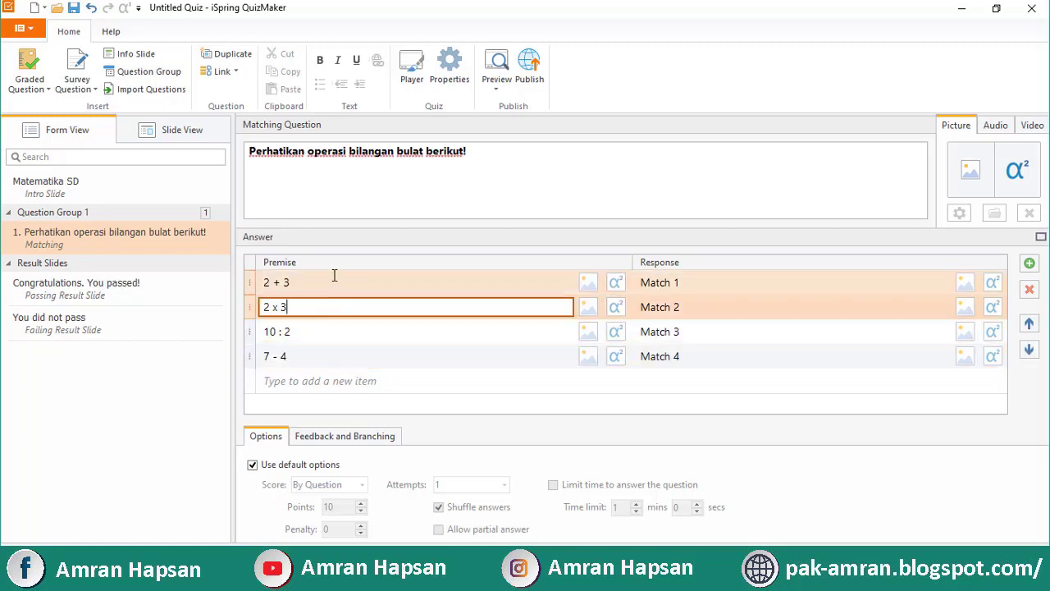
{"action": "left_click", "coordinate": [344, 279]}
Replace Match 1 and Match 2 with the responses 5 and 6
{"action": "left_click", "coordinate": [691, 279]}
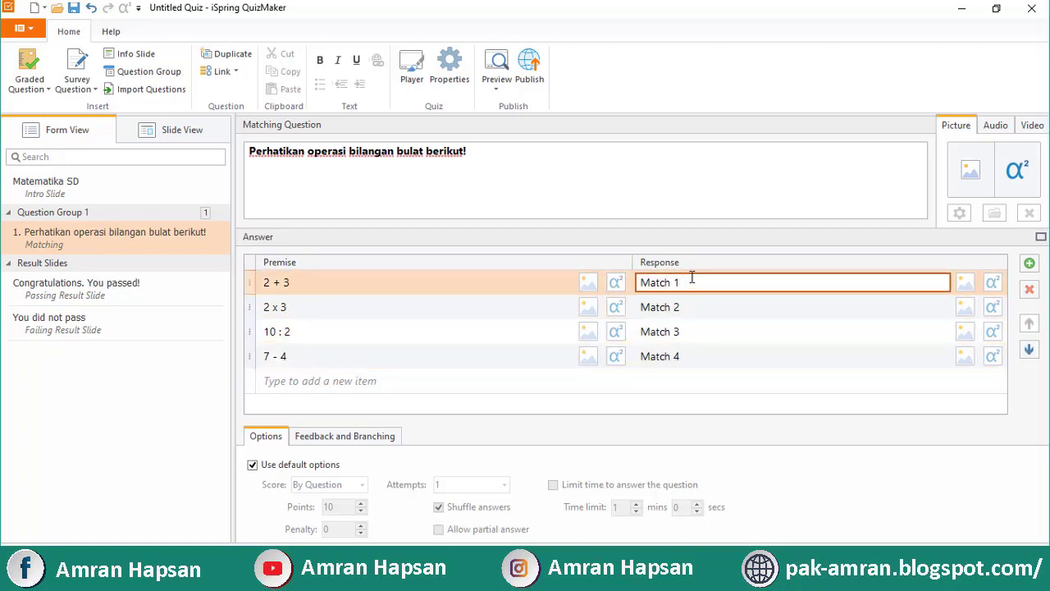
{"action": "key", "text": "ctrl+a"}
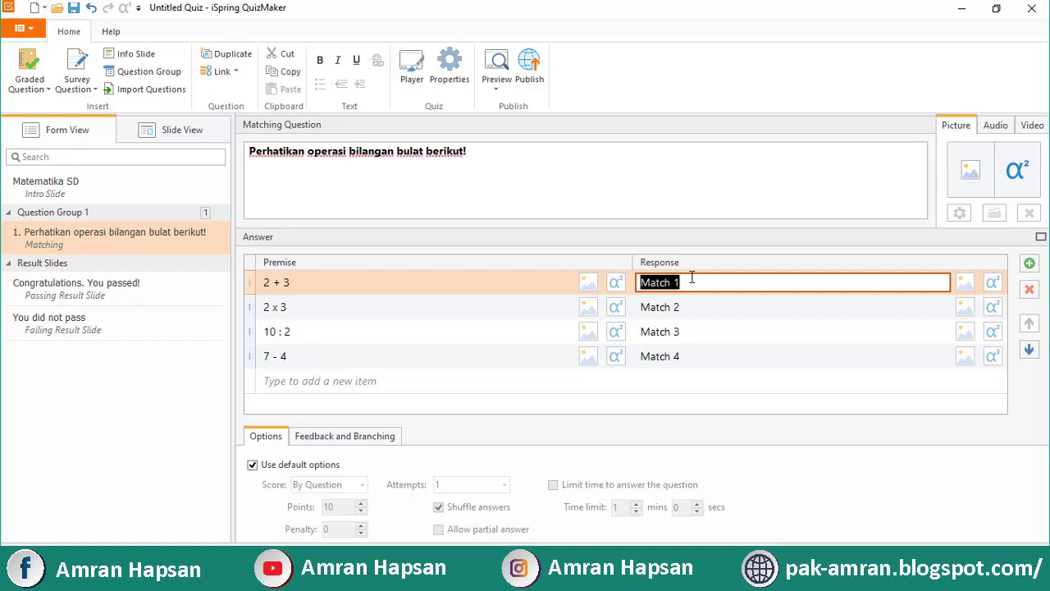
{"action": "type", "text": "5"}
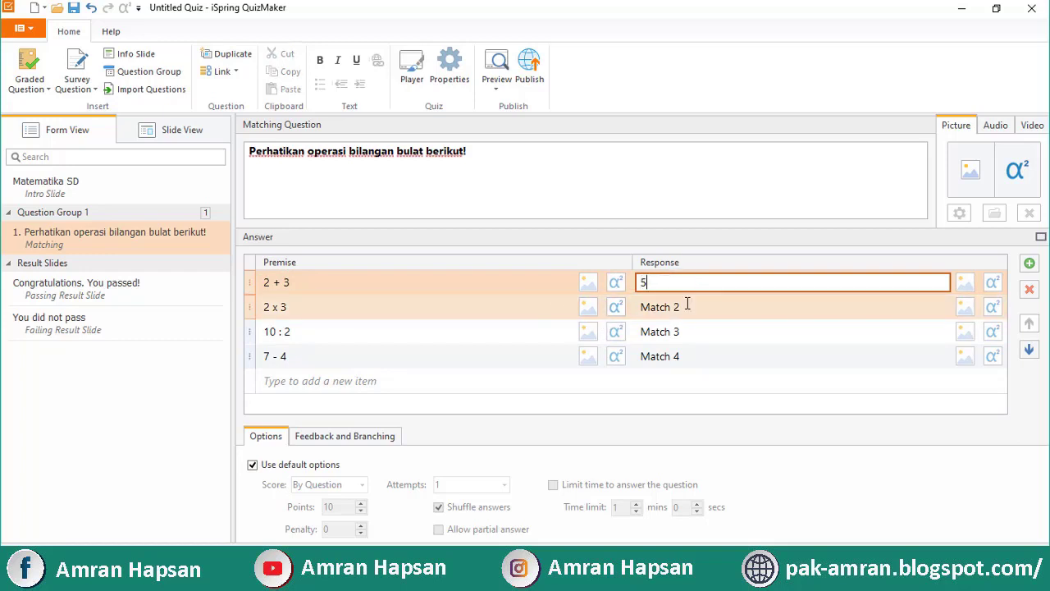
{"action": "left_click", "coordinate": [688, 305]}
{"action": "key", "text": "ctrl+a"}
{"action": "type", "text": "6"}
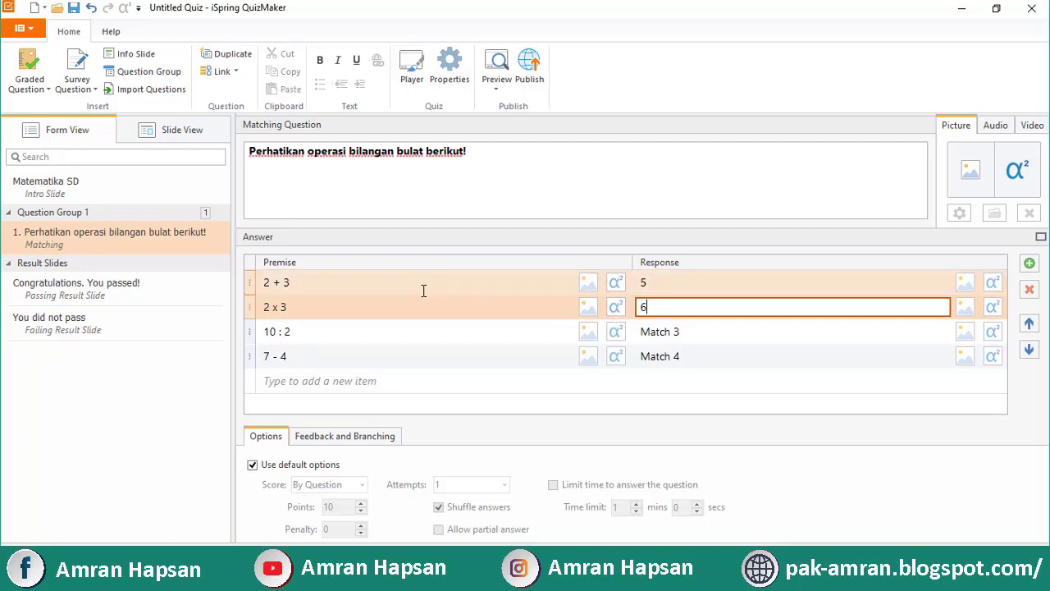
Replace Match 3 and Match 4 with 5 and 3, then show Feedback and Branching
{"action": "left_click", "coordinate": [680, 332]}
{"action": "left_click_drag", "start_coordinate": [680, 331], "coordinate": [621, 339]}
{"action": "type", "text": "5"}
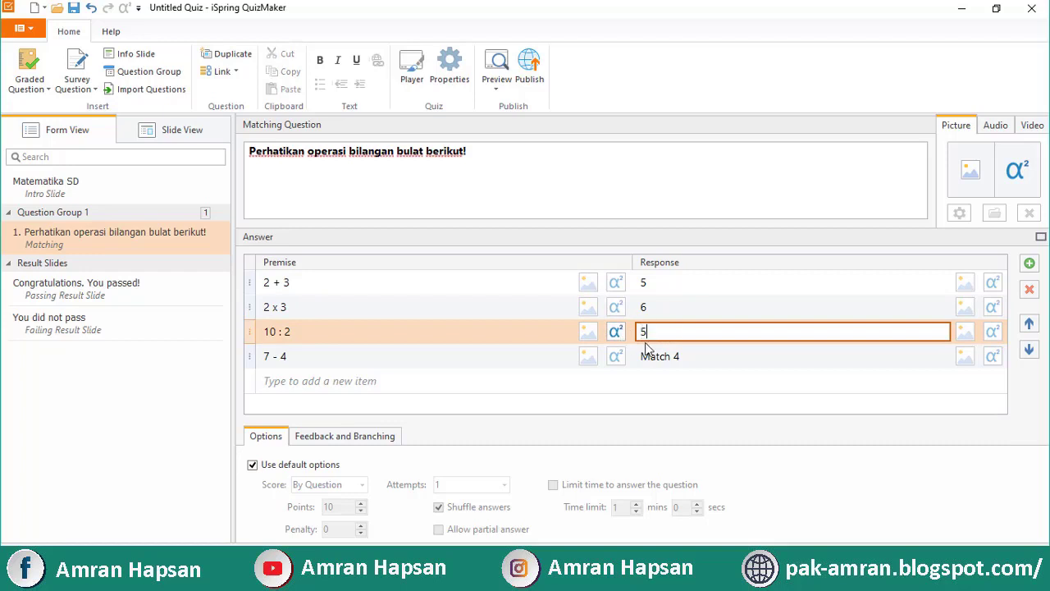
{"action": "left_click", "coordinate": [694, 356]}
{"action": "left_click_drag", "start_coordinate": [694, 356], "coordinate": [615, 358]}
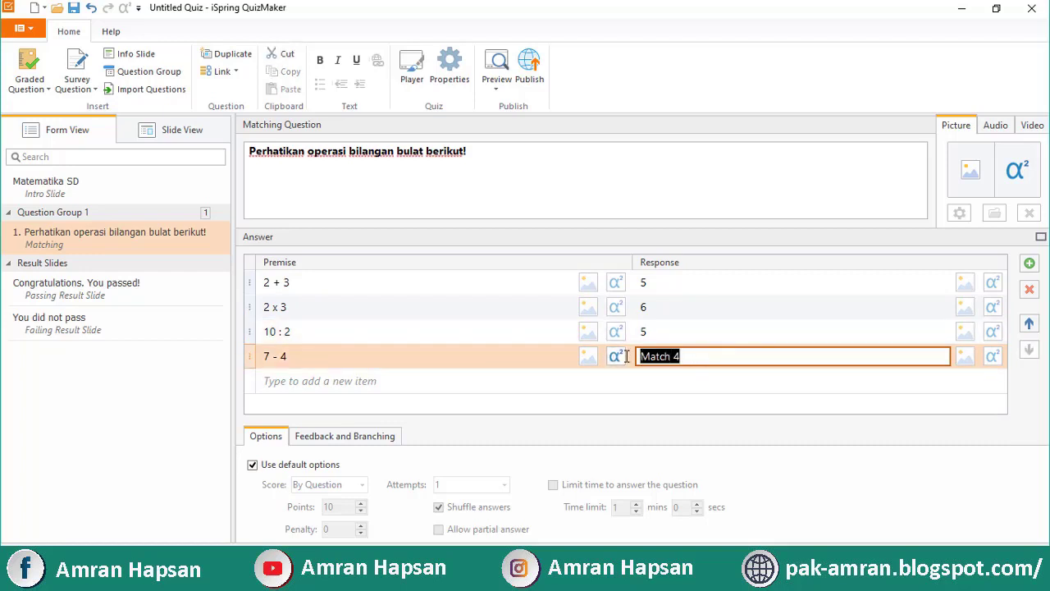
{"action": "type", "text": "3"}
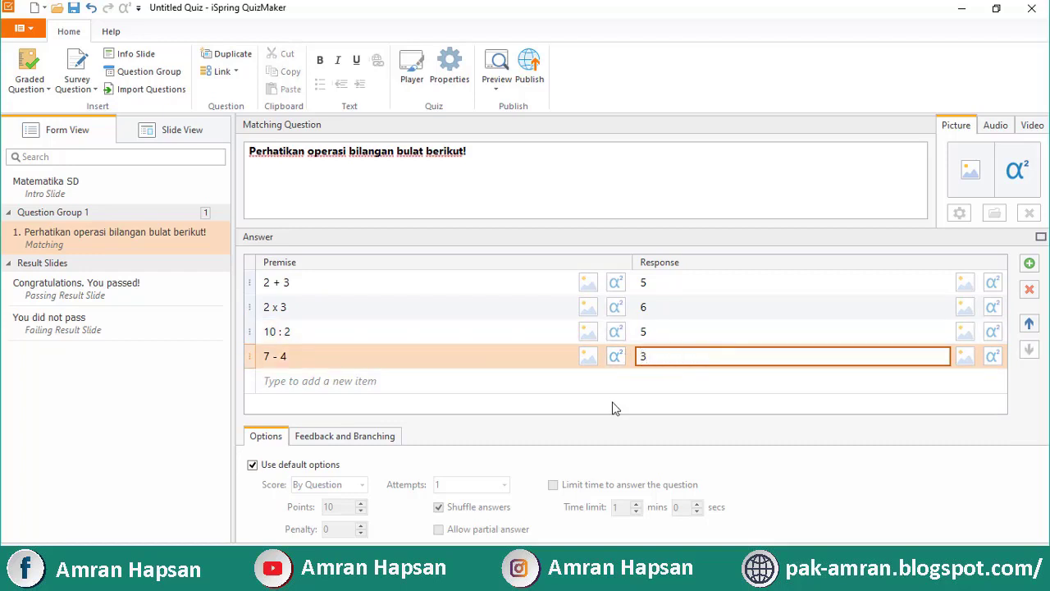
{"action": "left_click", "coordinate": [325, 435]}
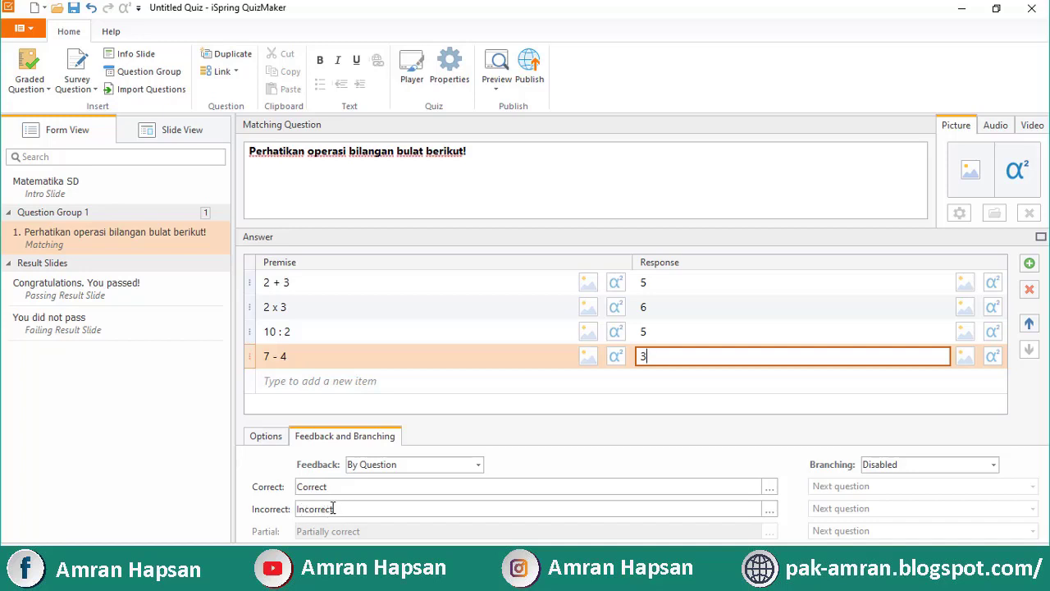
Set the matching question's Branching to Disabled and bring up its Options
{"action": "left_click", "coordinate": [867, 468]}
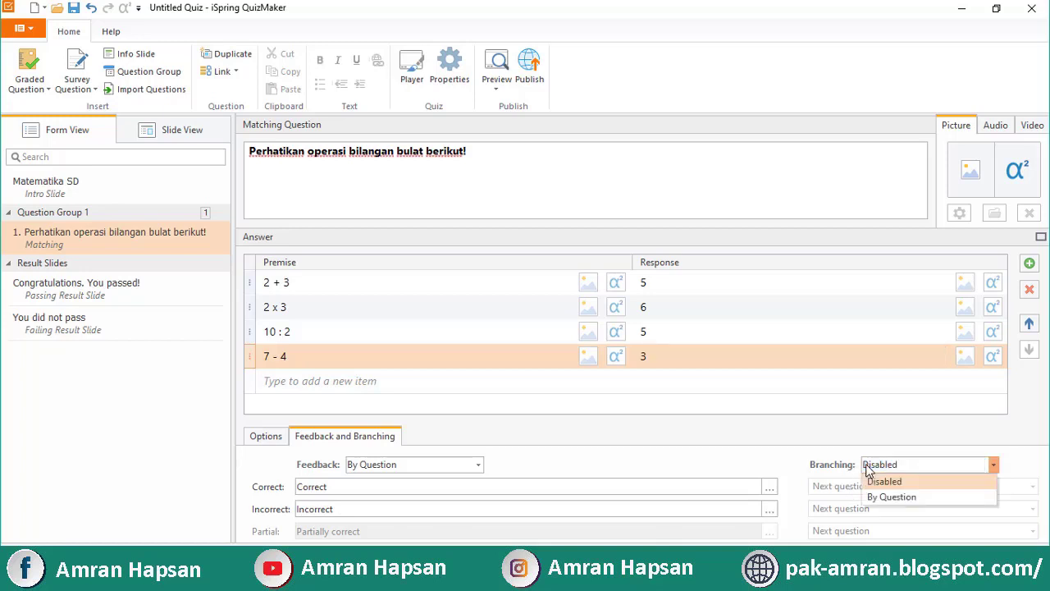
{"action": "left_click", "coordinate": [872, 496]}
{"action": "left_click", "coordinate": [870, 487]}
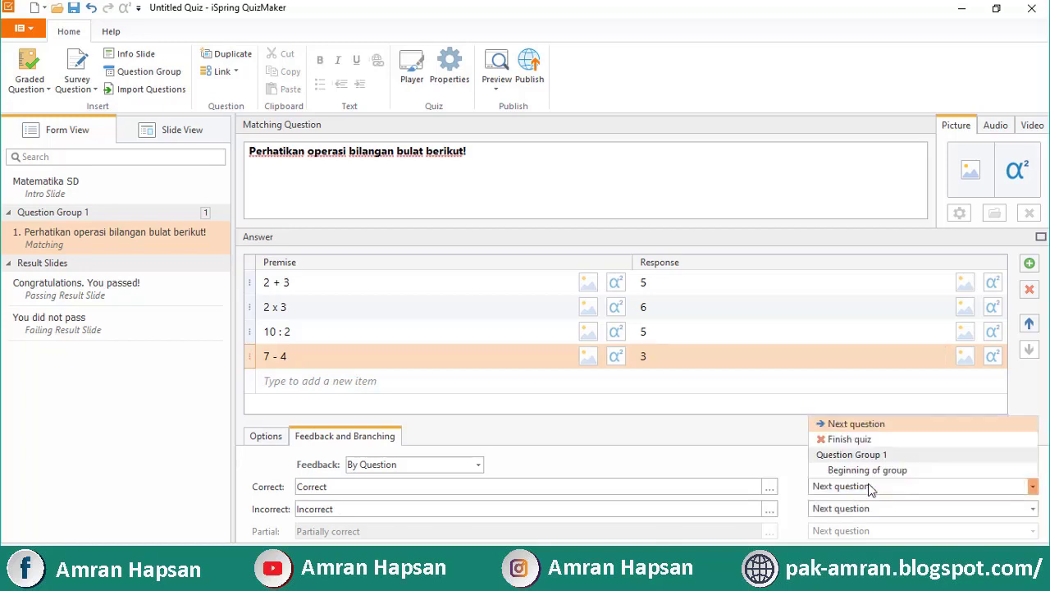
{"action": "left_click", "coordinate": [872, 487]}
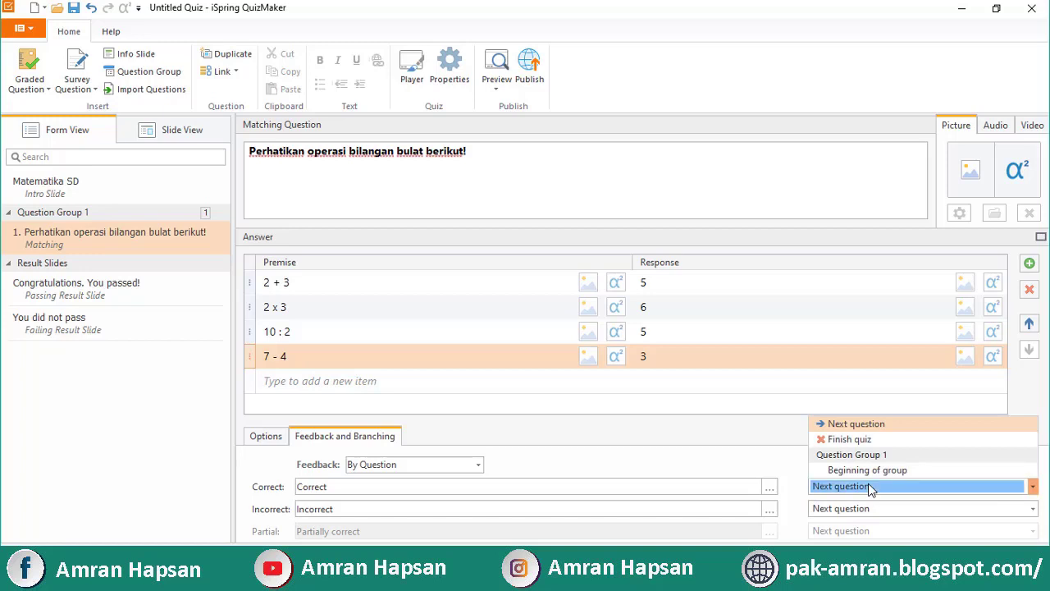
{"action": "left_click", "coordinate": [867, 465]}
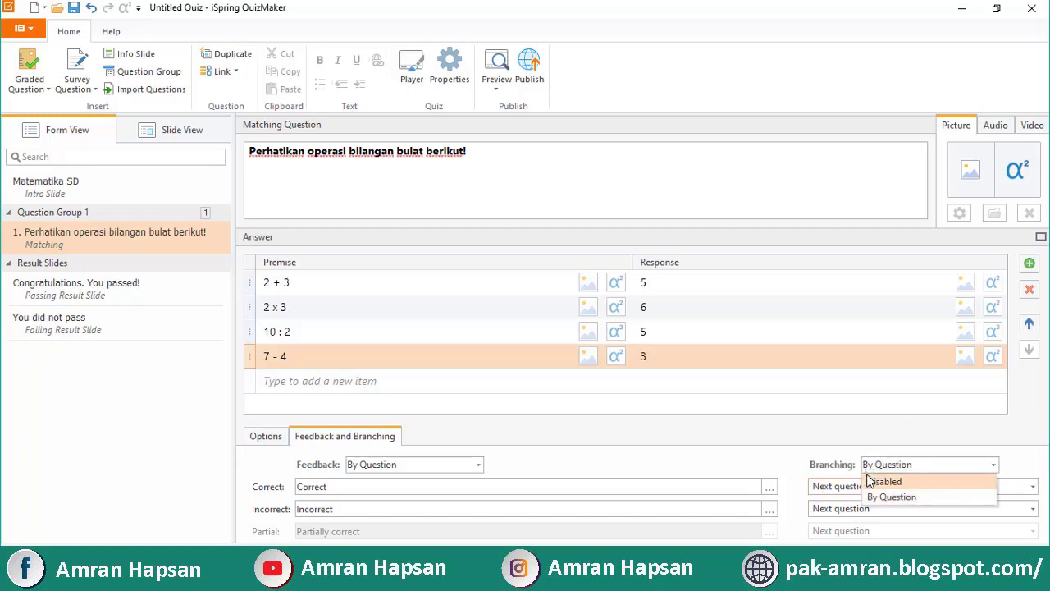
{"action": "left_click", "coordinate": [873, 481]}
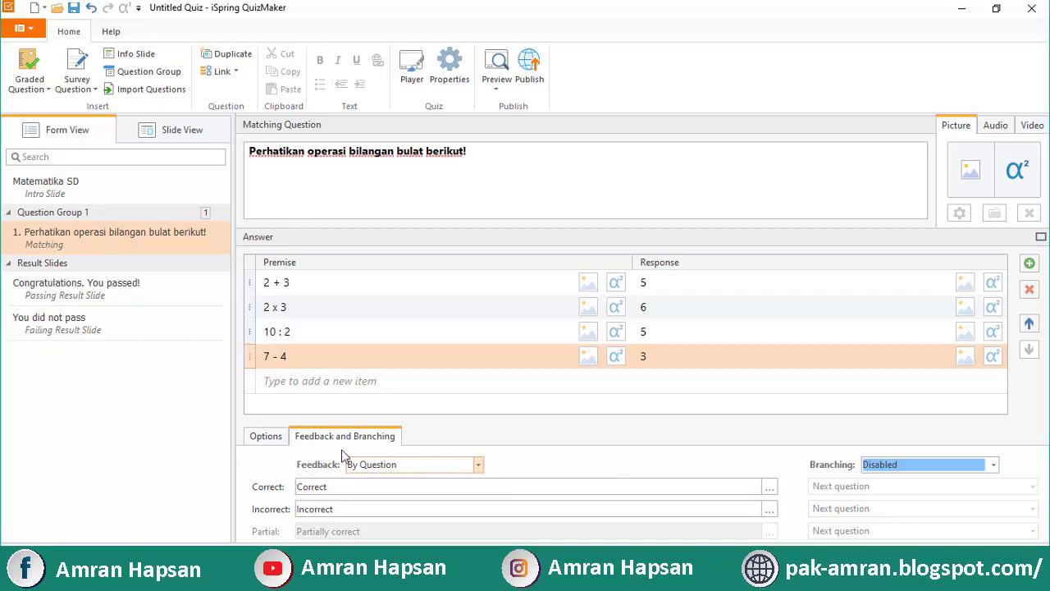
{"action": "left_click", "coordinate": [266, 439]}
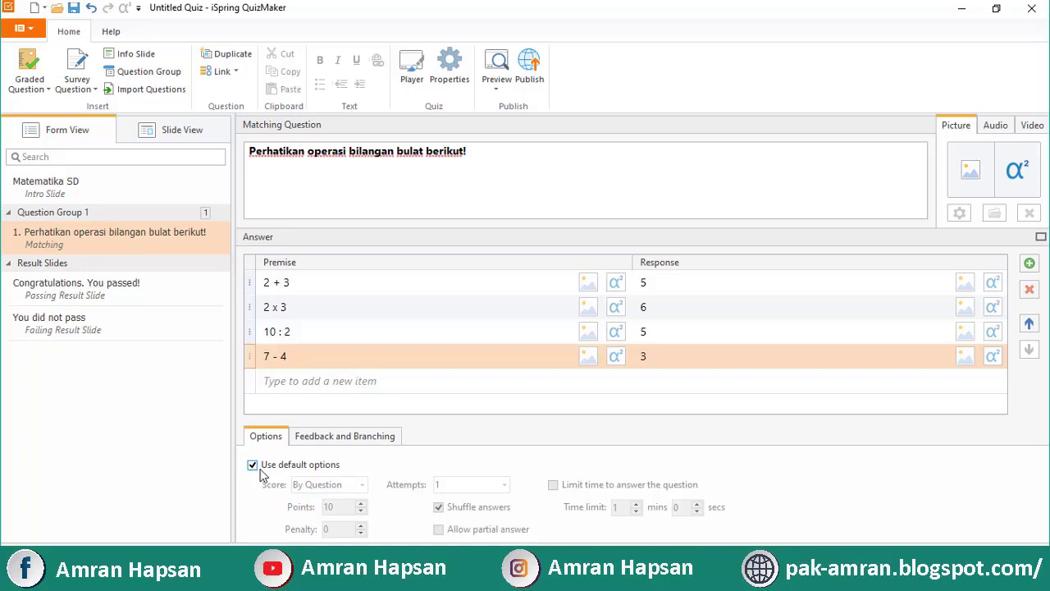
Turn off 'Use default options' and set Attempts to Unlimited
{"action": "left_click", "coordinate": [253, 465]}
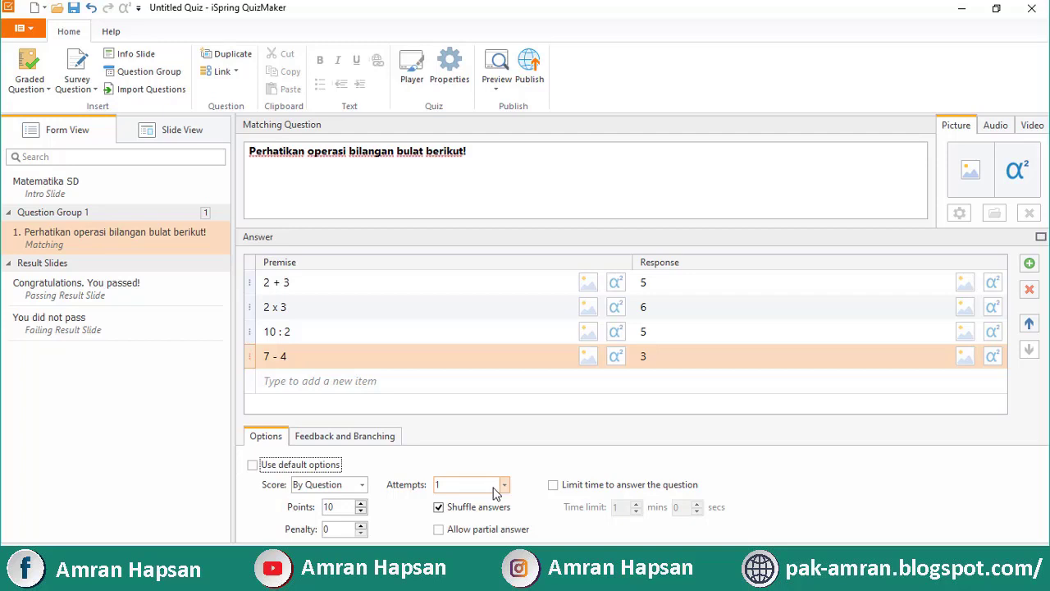
{"action": "left_click", "coordinate": [502, 488]}
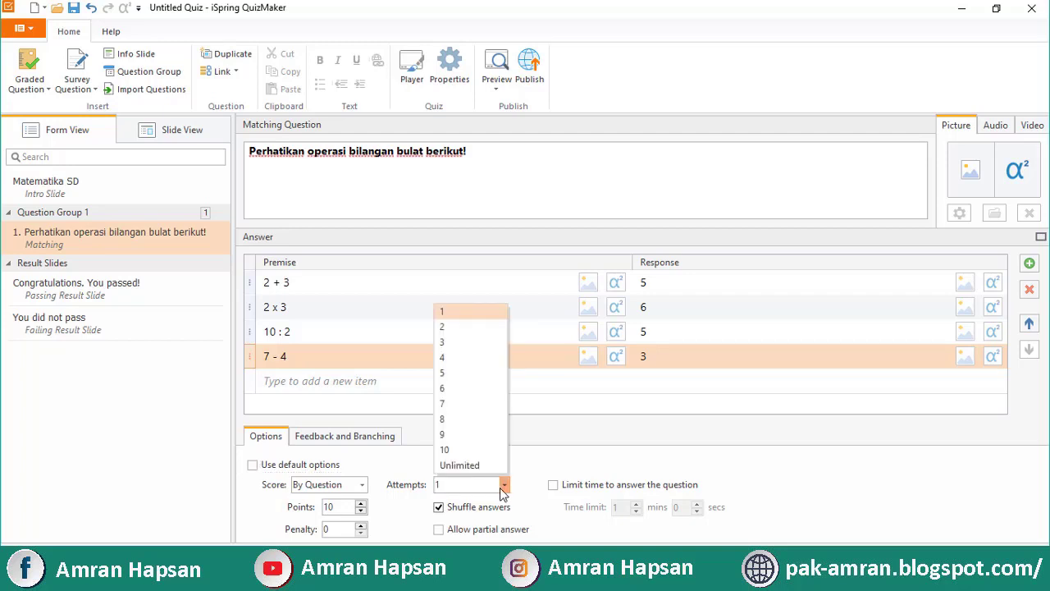
{"action": "left_click", "coordinate": [477, 467]}
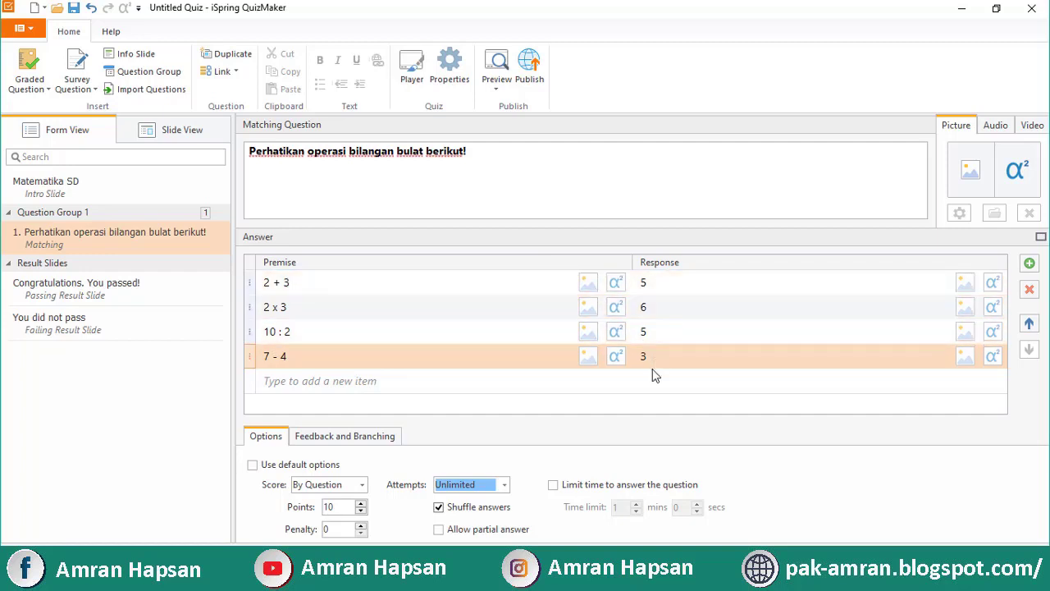
Open the Player settings and dismiss the duplicate-answers warning
{"action": "left_click", "coordinate": [411, 79]}
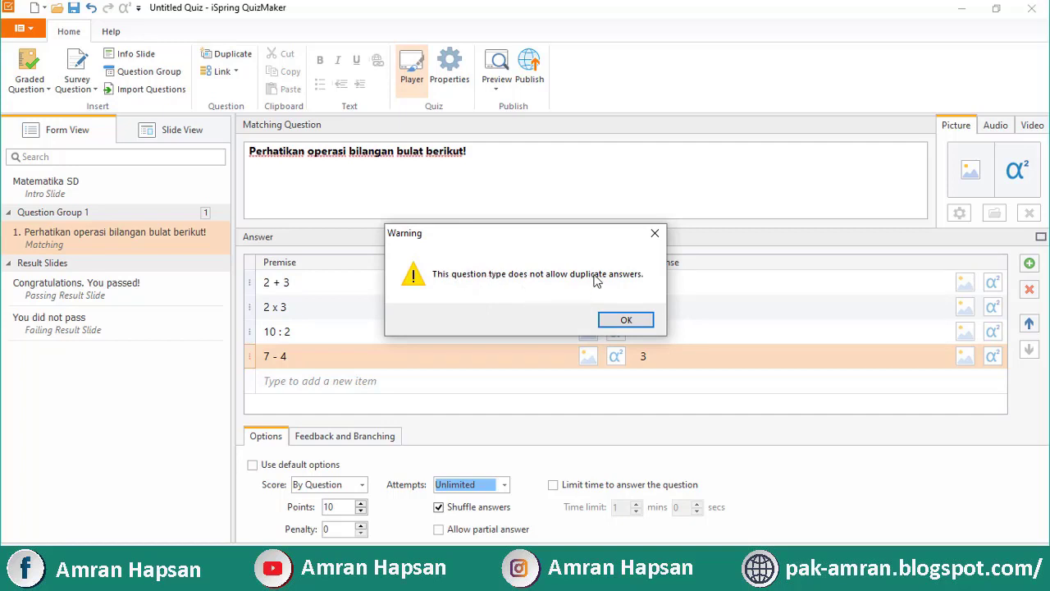
{"action": "left_click", "coordinate": [655, 233]}
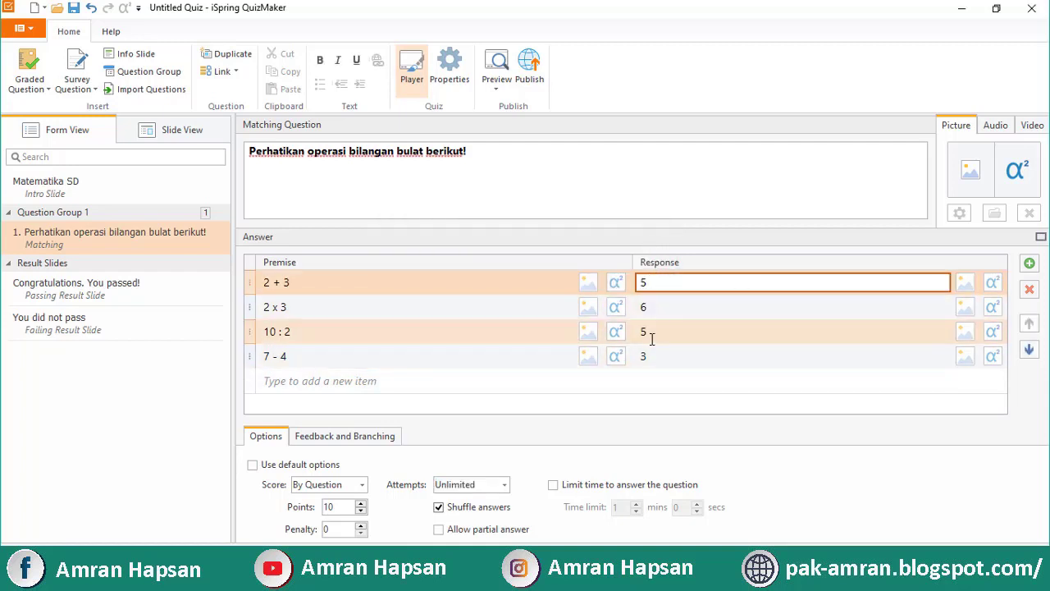
{"action": "left_click", "coordinate": [649, 333]}
{"action": "left_click", "coordinate": [651, 269]}
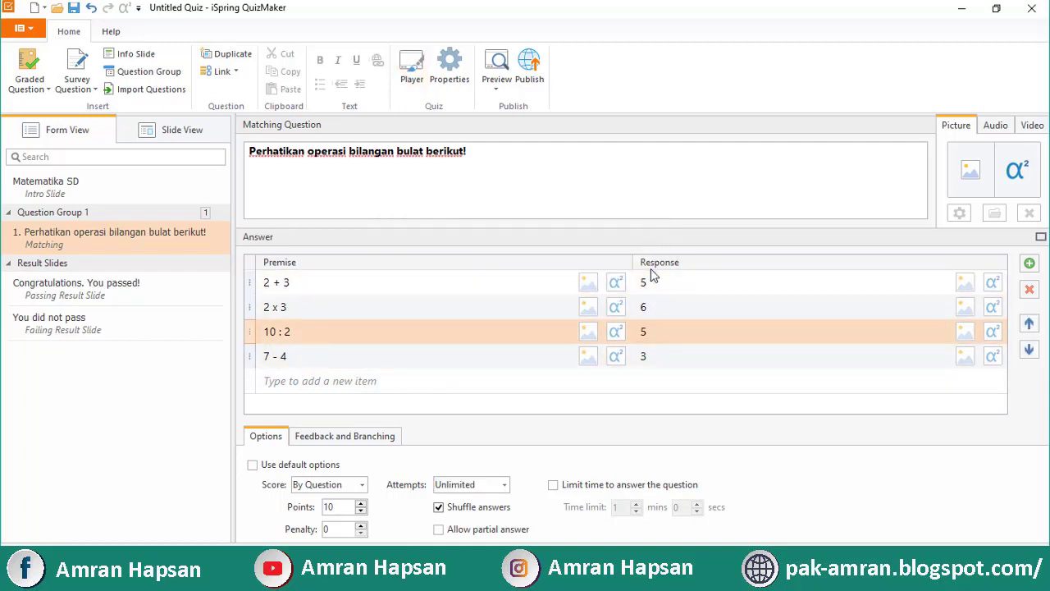
Change the third premise to 10 : 5 and its response to 2
{"action": "left_click", "coordinate": [399, 336]}
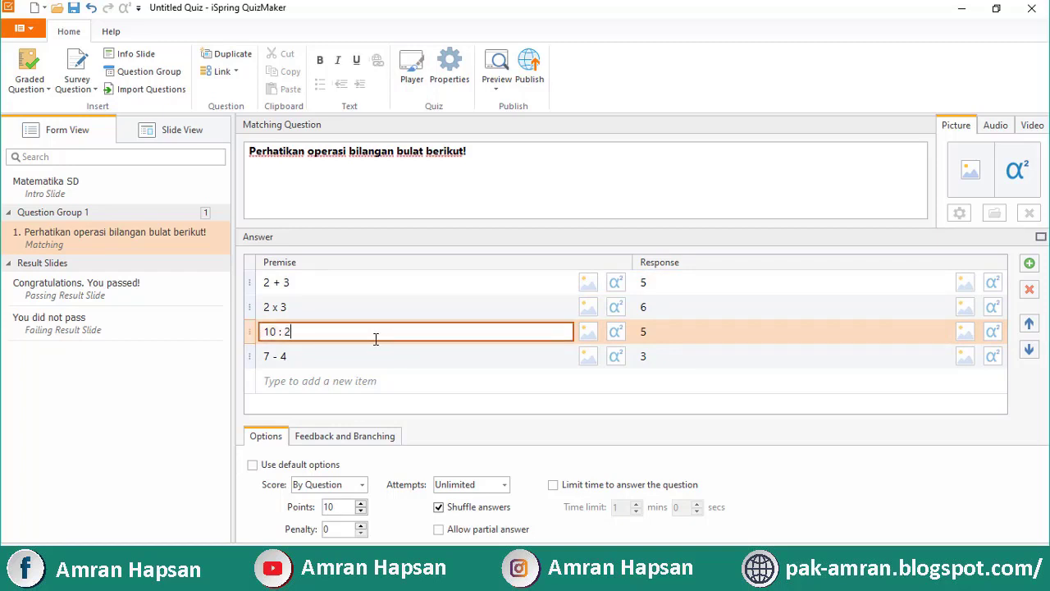
{"action": "key", "text": "BackSpace"}
{"action": "type", "text": "5"}
{"action": "left_click", "coordinate": [653, 332]}
{"action": "key", "text": "BackSpace"}
{"action": "type", "text": "2"}
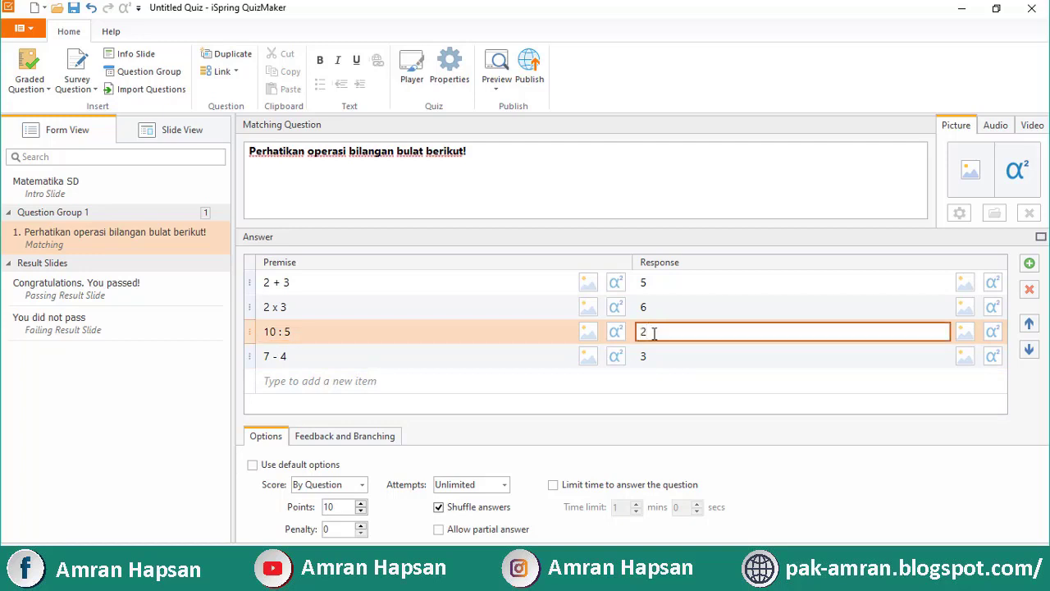
{"action": "left_click", "coordinate": [400, 178]}
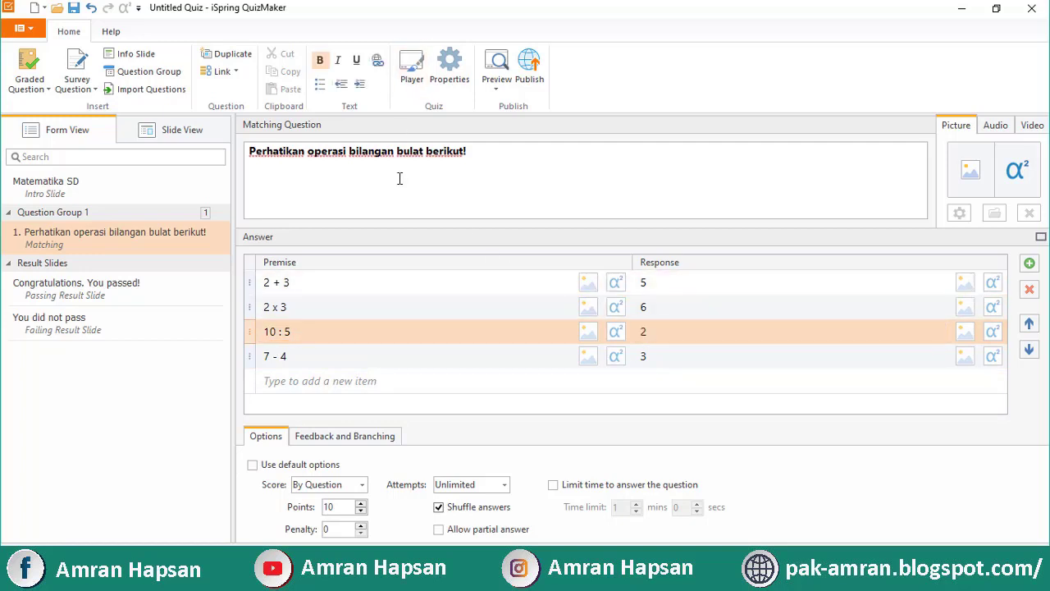
Duplicate the matching question and retitle it 'Pasangkanlah gambar bangun datar berikut beserta namanya'
{"action": "right_click", "coordinate": [108, 245]}
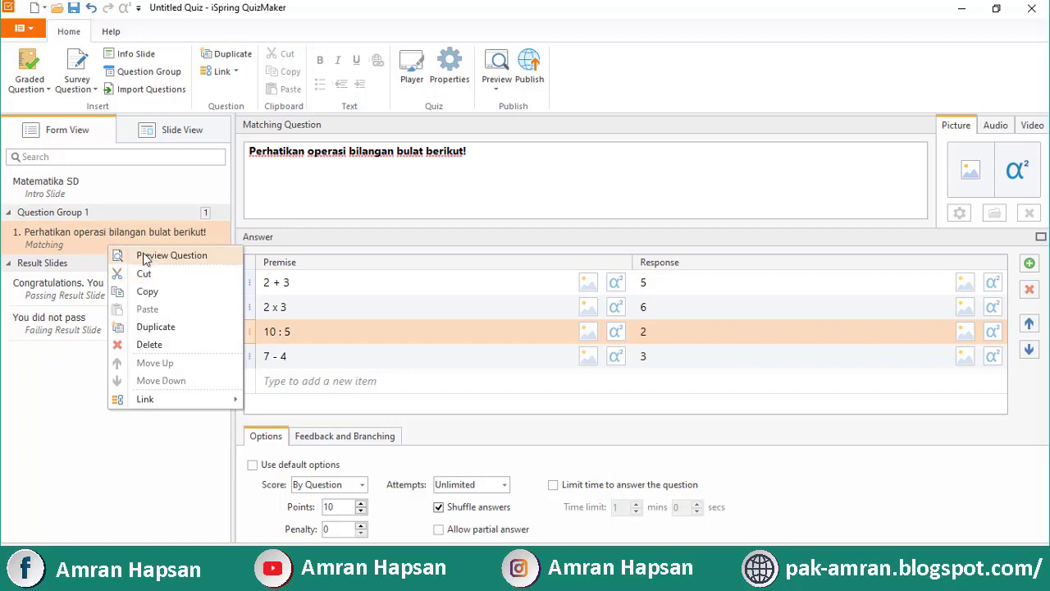
{"action": "left_click", "coordinate": [167, 328]}
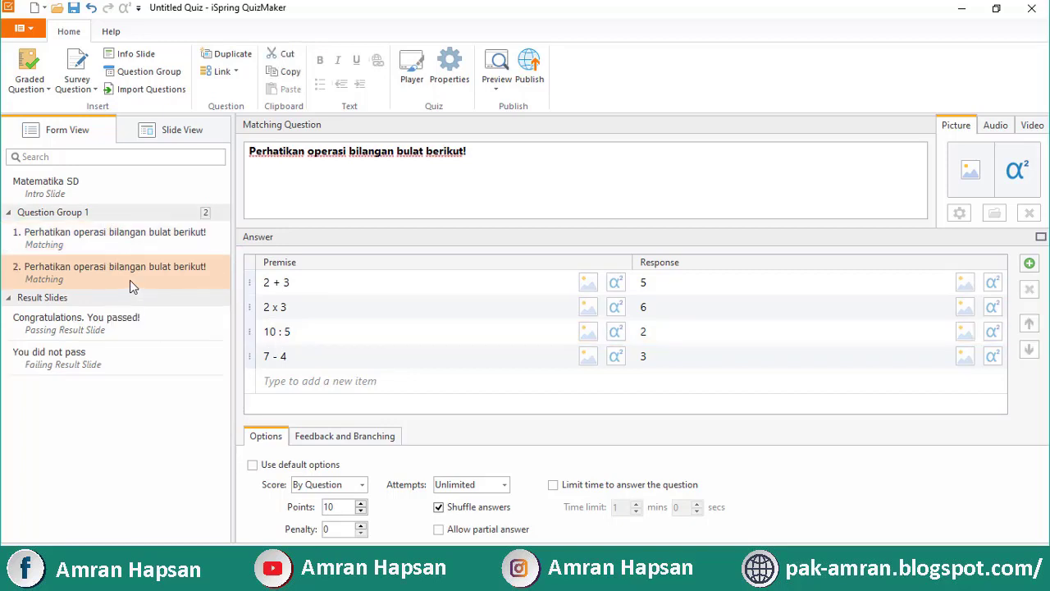
{"action": "left_click", "coordinate": [272, 164]}
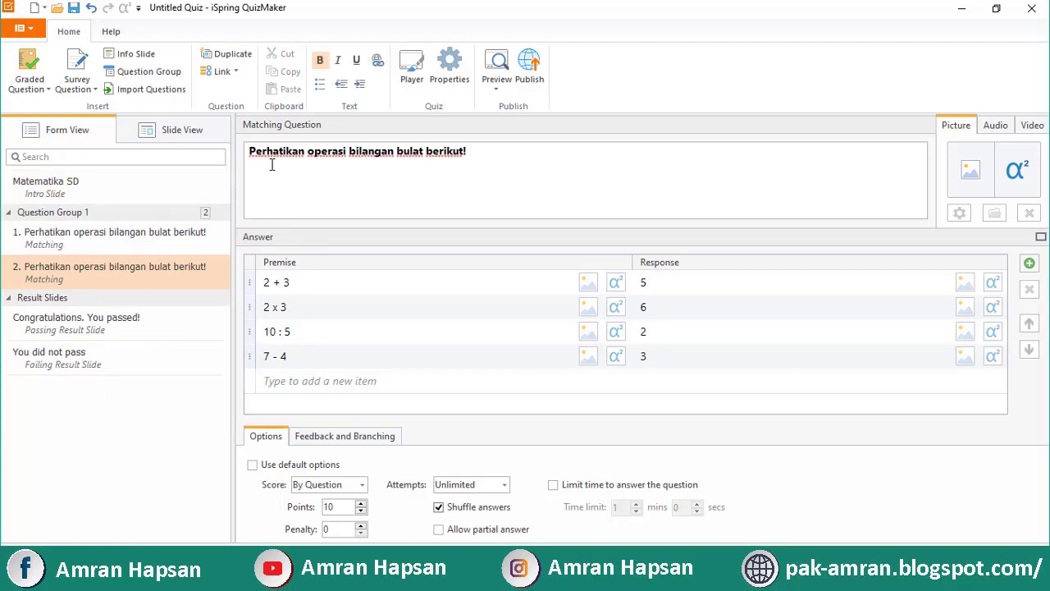
{"action": "key", "text": "ctrl+a"}
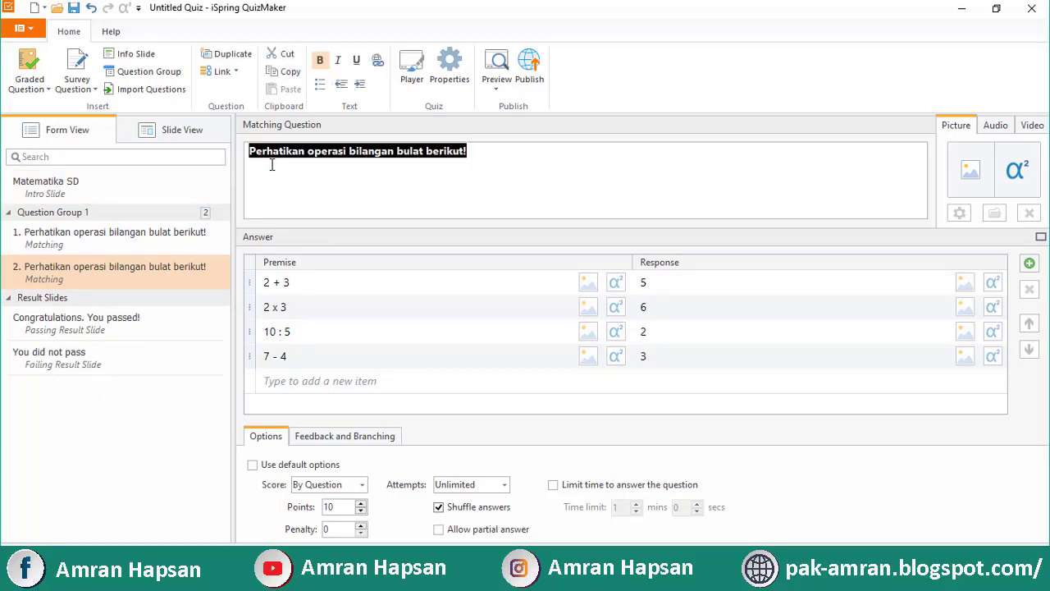
{"action": "type", "text": "Pasangka"}
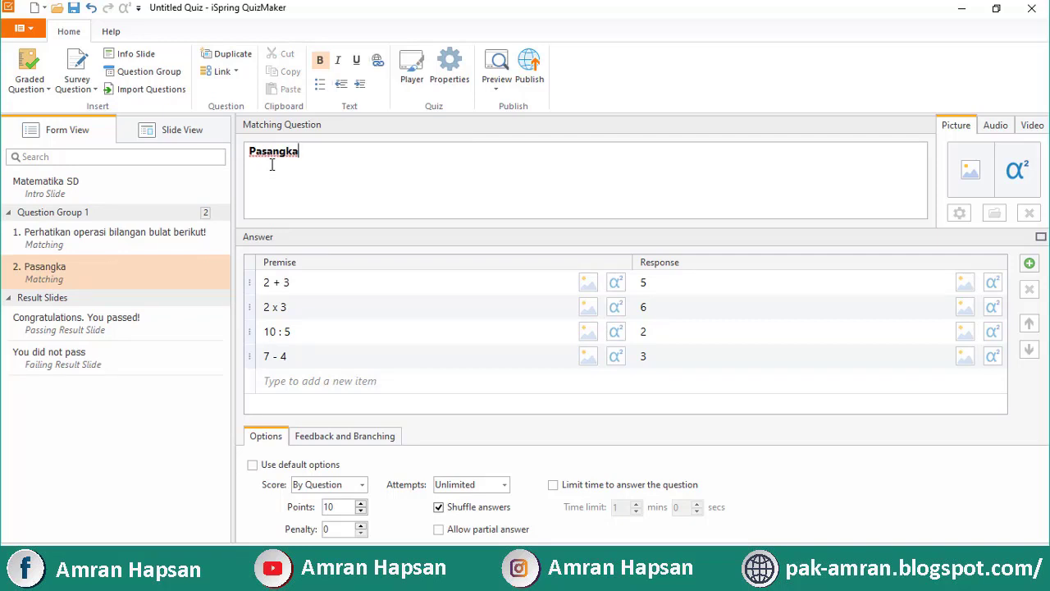
{"action": "type", "text": "nlah gambar bangun"}
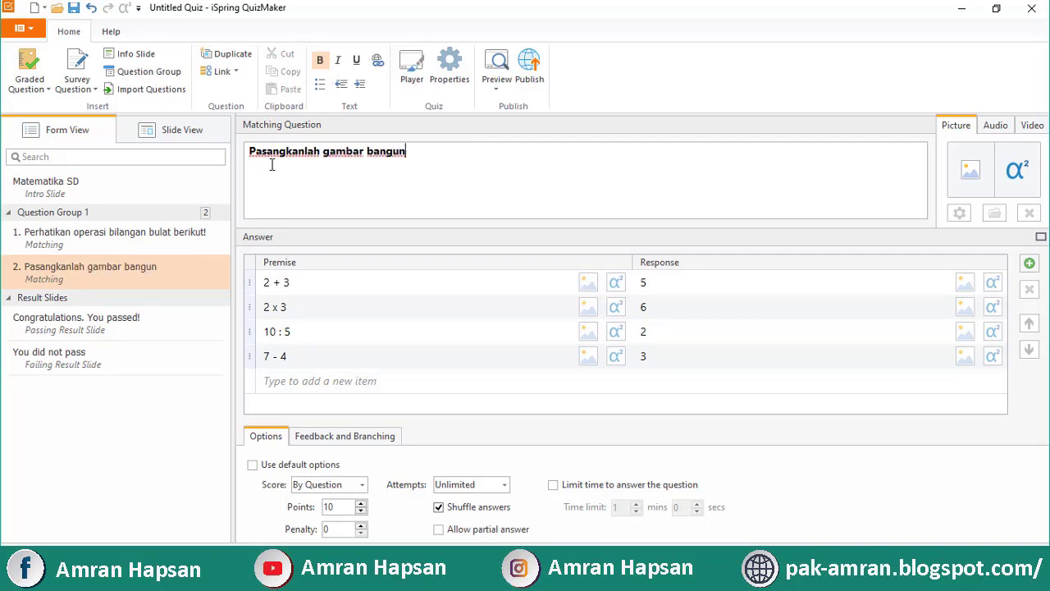
{"action": "type", "text": " datar bri"}
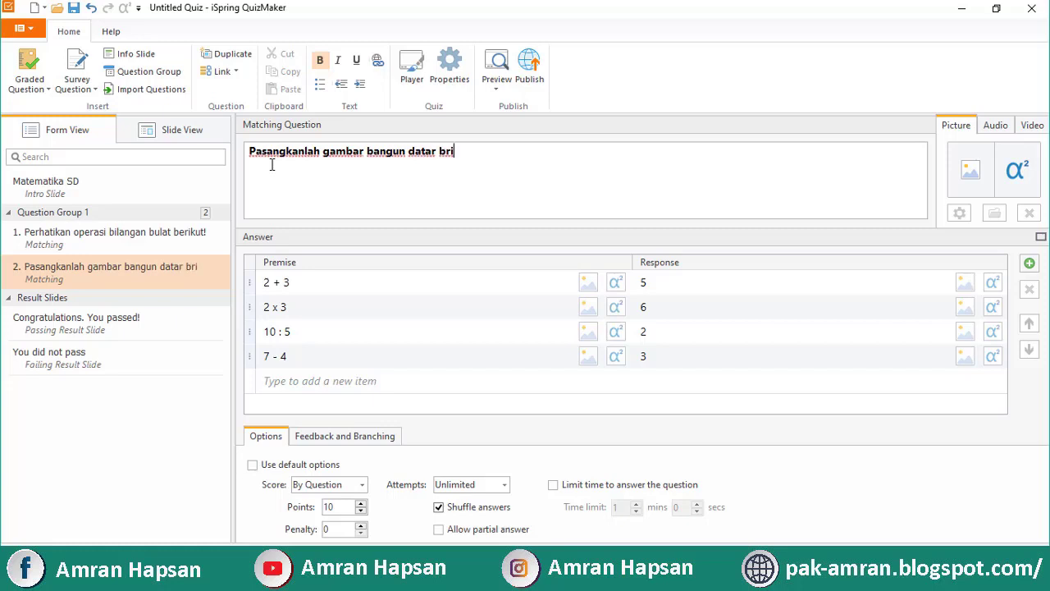
{"action": "type", "text": "k"}
{"action": "key", "text": "BackSpace"}
{"action": "type", "text": "erikut beserta na"}
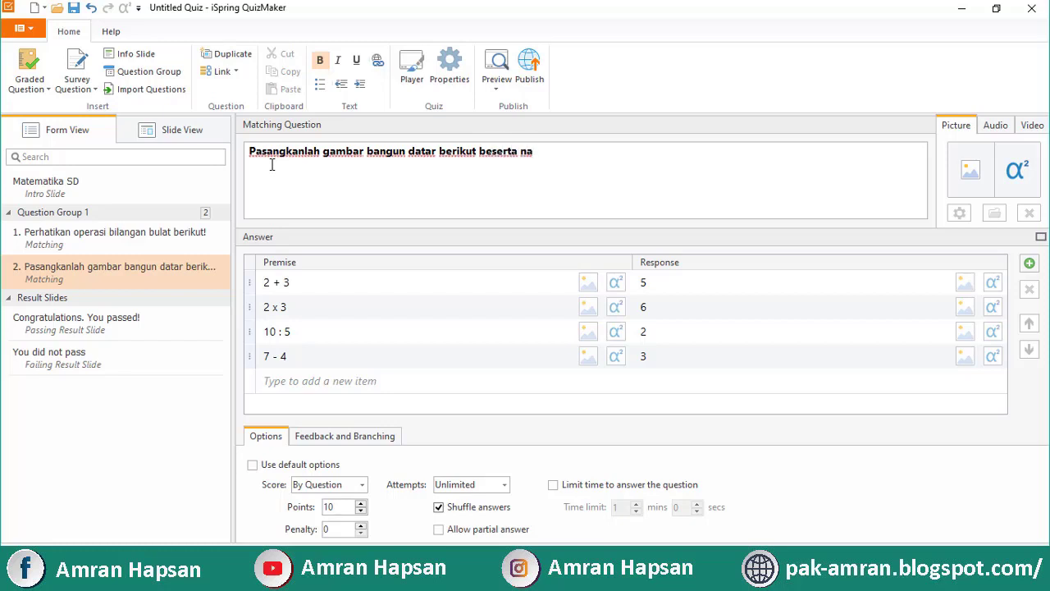
{"action": "type", "text": "manya!"}
Clear the copy's first premise, 2 + 3
{"action": "left_click", "coordinate": [297, 283]}
{"action": "left_click", "coordinate": [298, 283]}
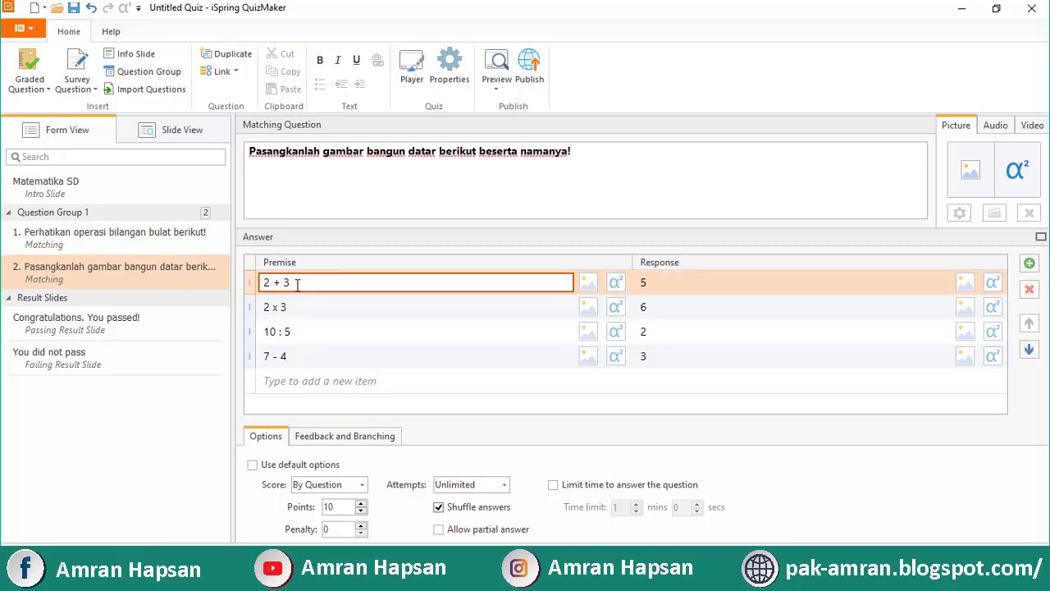
{"action": "key", "text": "BackSpace"}
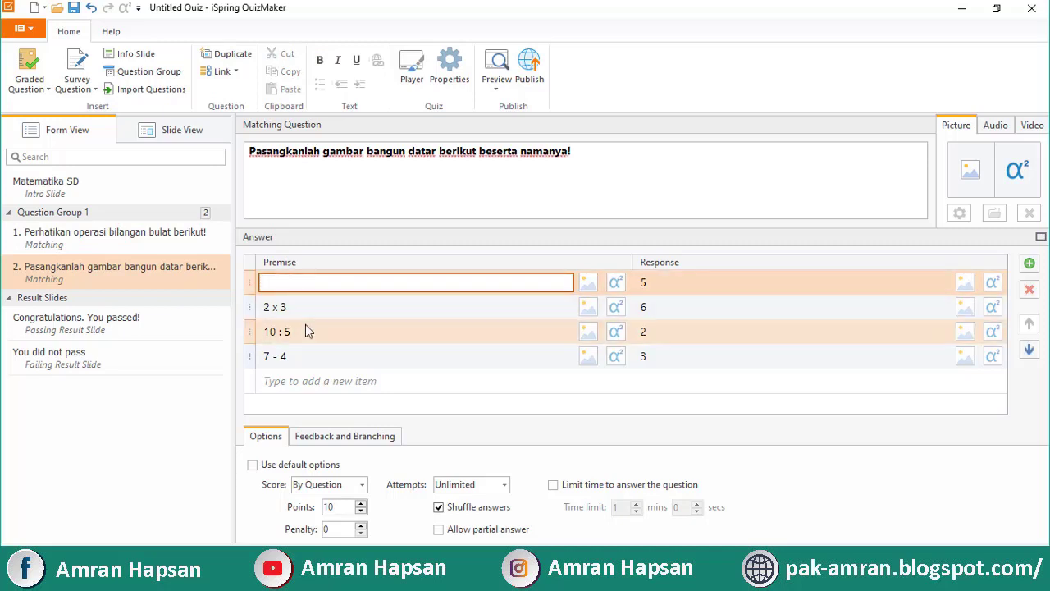
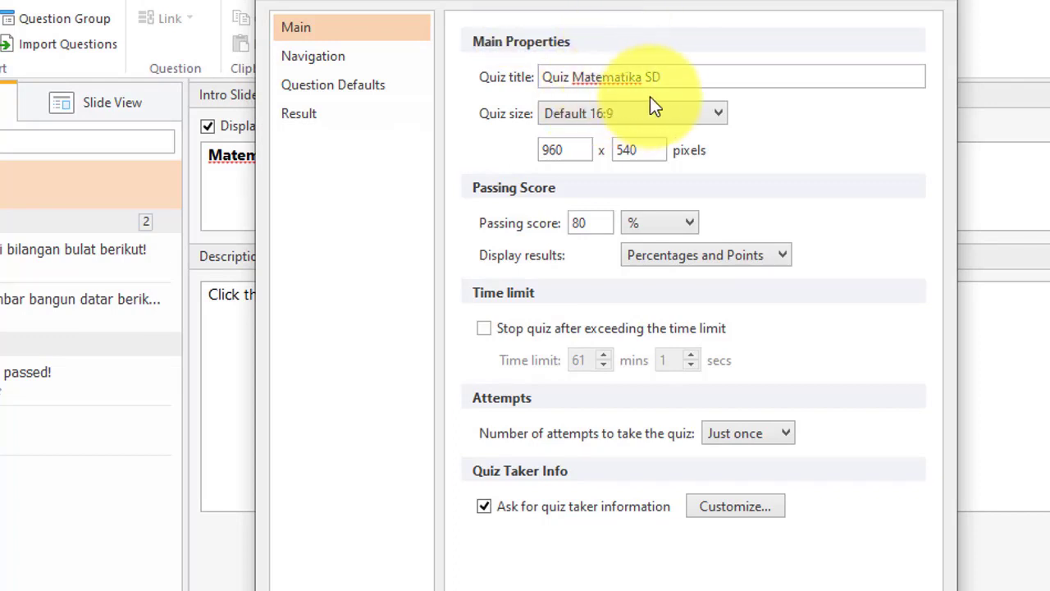
Keep quiz size at Default 16:9, stop the quiz after the time limit, and allow 2 attempts
{"action": "left_click", "coordinate": [606, 116]}
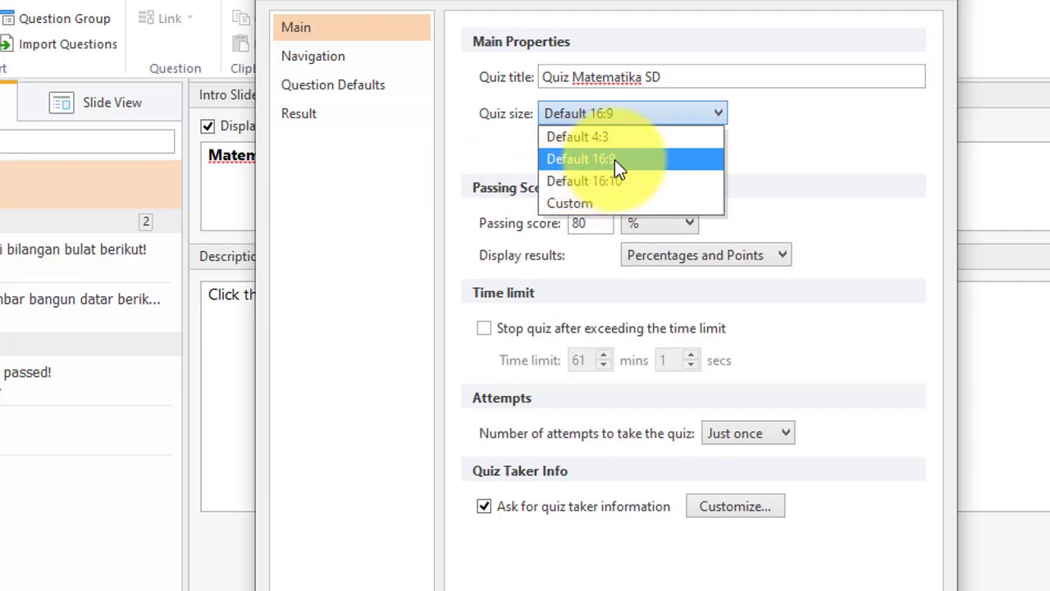
{"action": "left_click", "coordinate": [614, 159]}
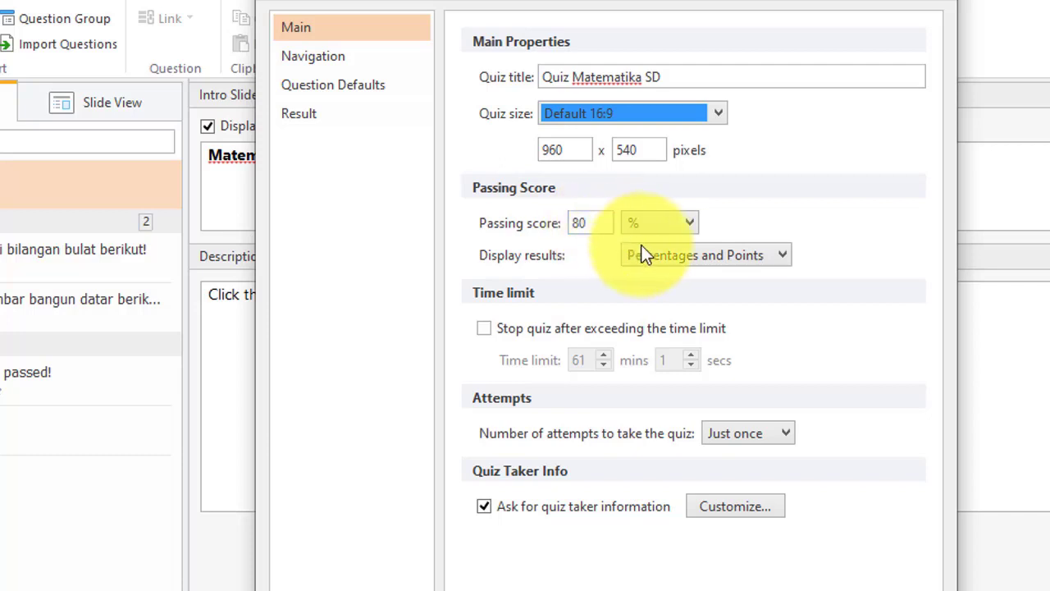
{"action": "left_click", "coordinate": [490, 326]}
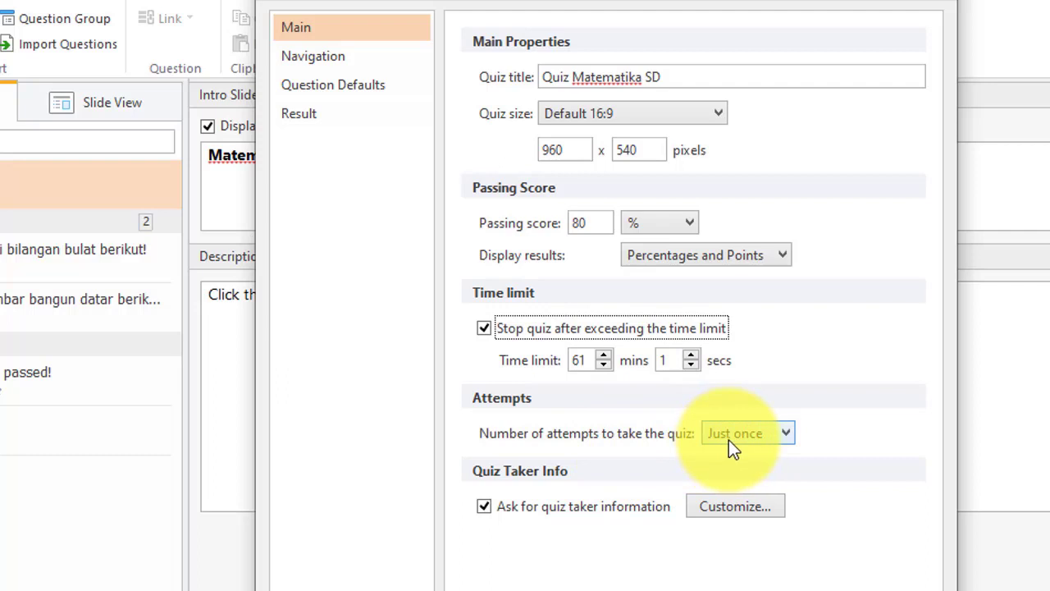
{"action": "left_click", "coordinate": [730, 438]}
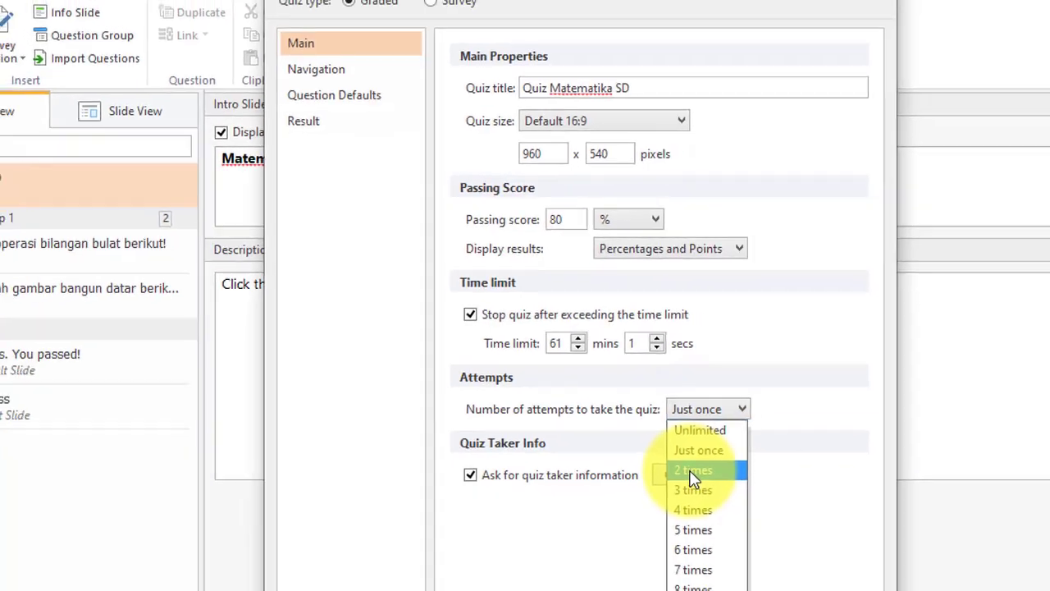
{"action": "left_click", "coordinate": [727, 501]}
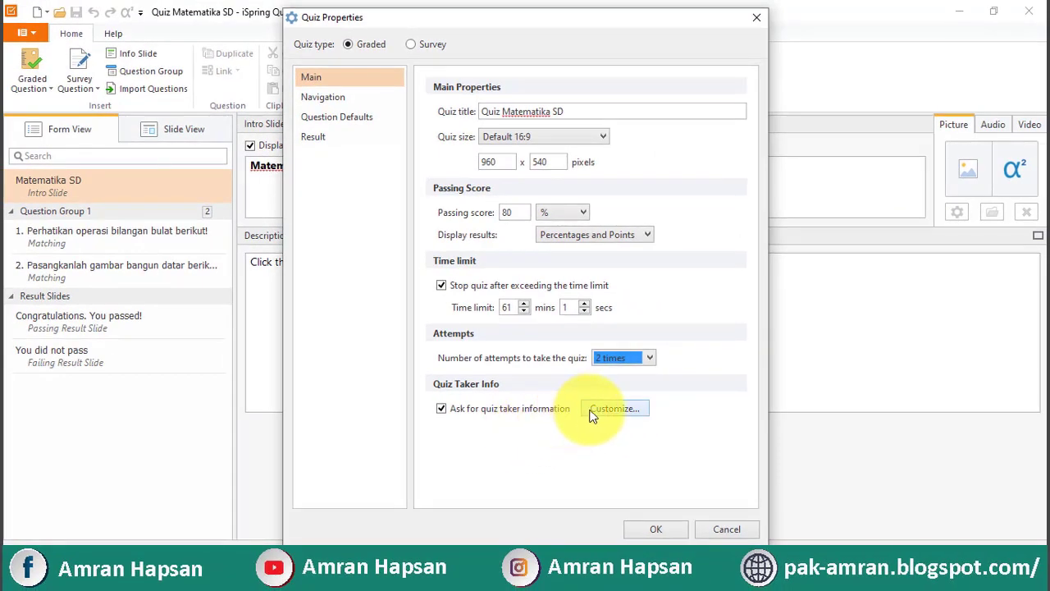
Open the quiz taker form settings and keep the Name field Mandatory
{"action": "left_click", "coordinate": [594, 410]}
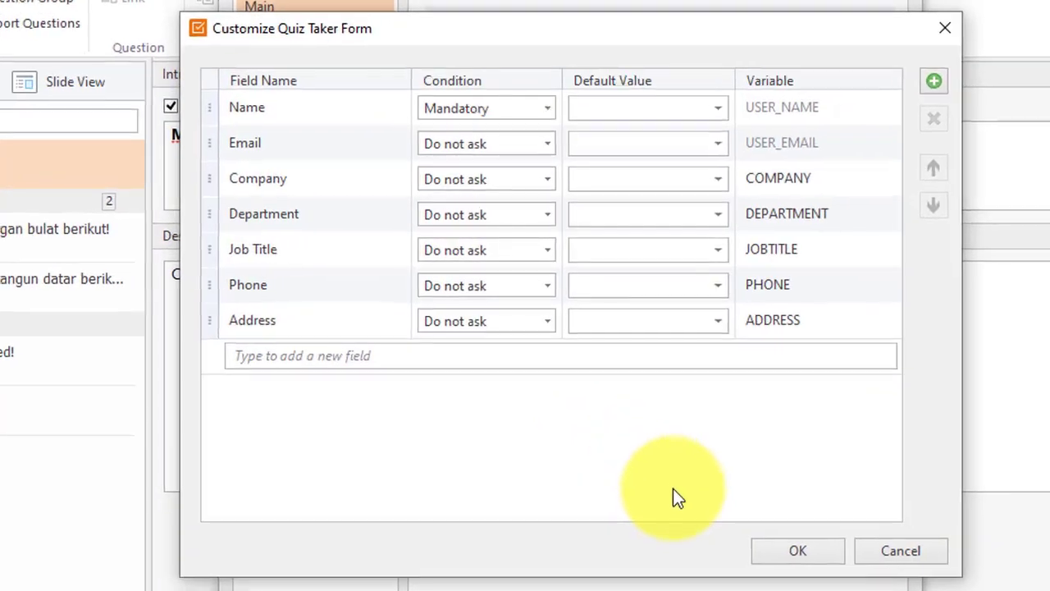
{"action": "left_click", "coordinate": [537, 104]}
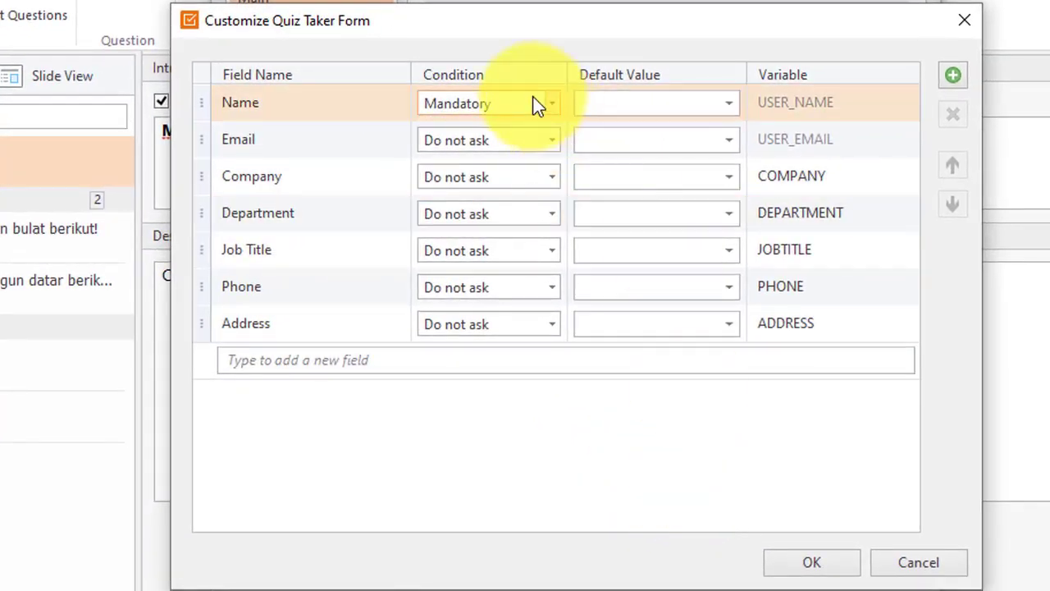
{"action": "left_click", "coordinate": [429, 261]}
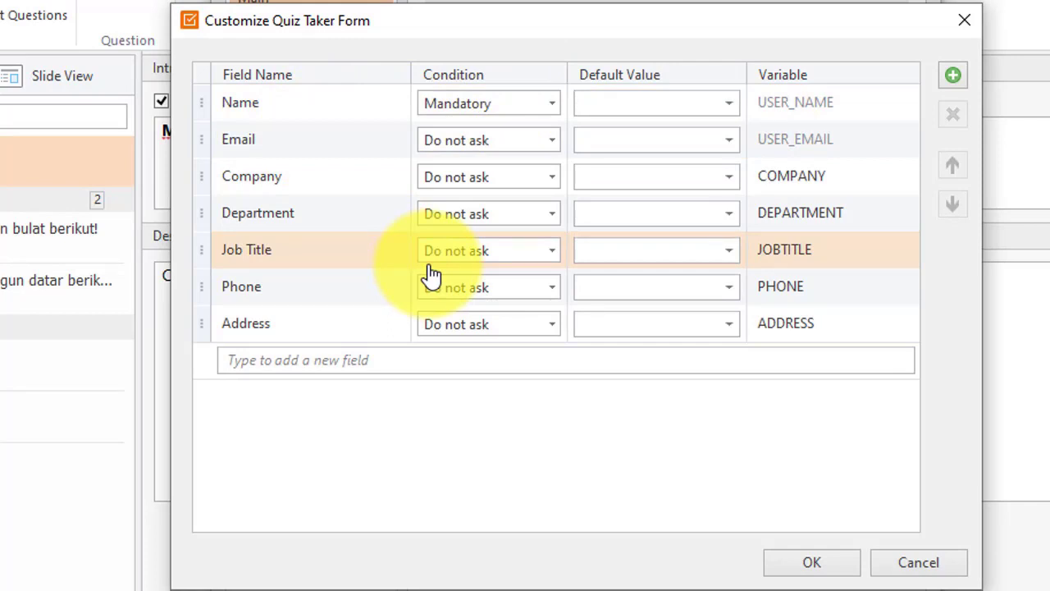
{"action": "left_click", "coordinate": [436, 92]}
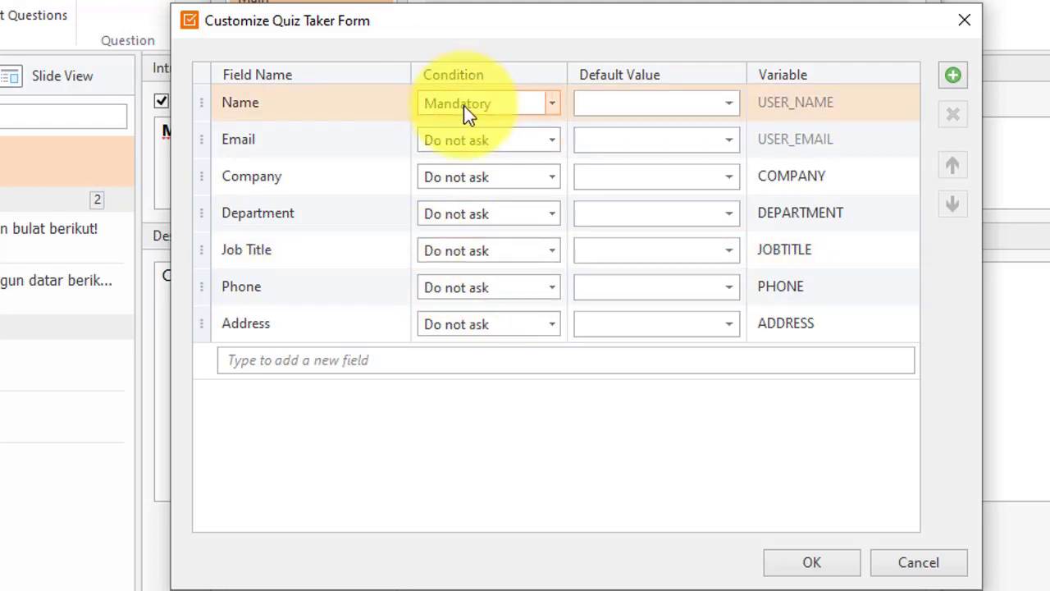
{"action": "left_click", "coordinate": [438, 136]}
{"action": "left_click", "coordinate": [493, 105]}
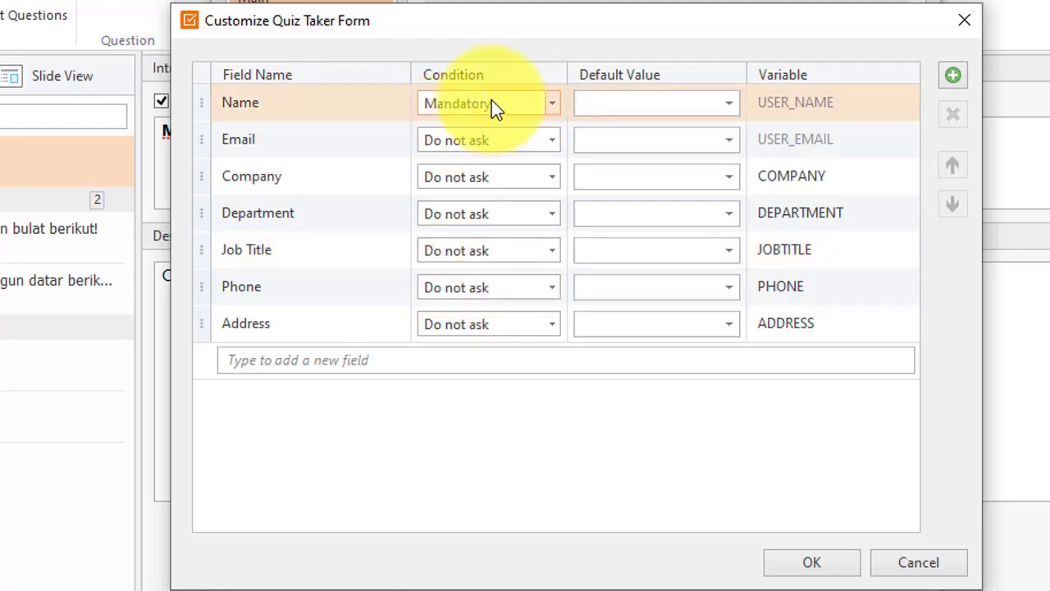
{"action": "left_click", "coordinate": [558, 114]}
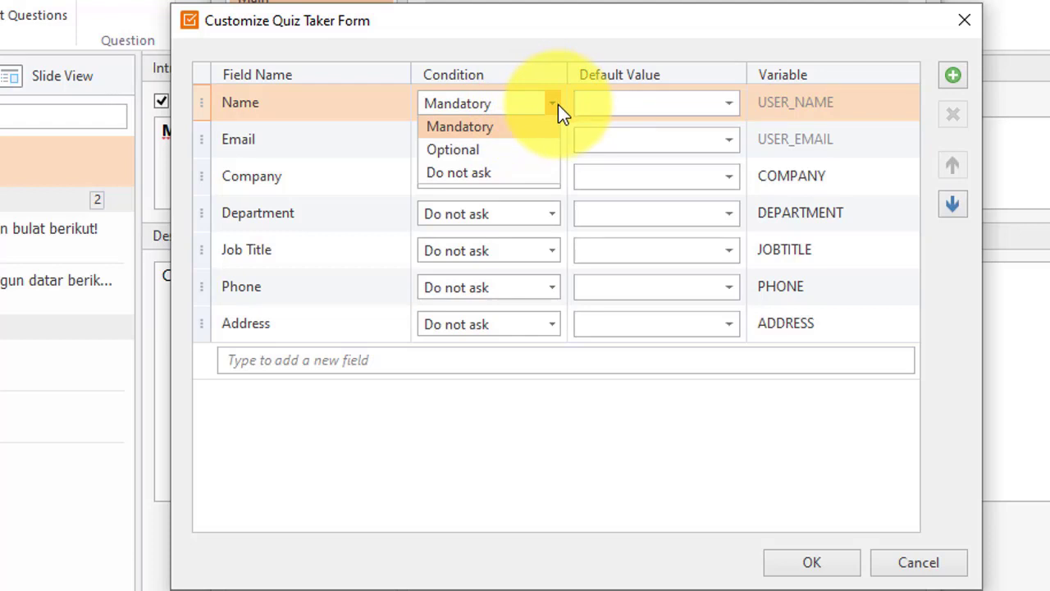
{"action": "left_click", "coordinate": [558, 105]}
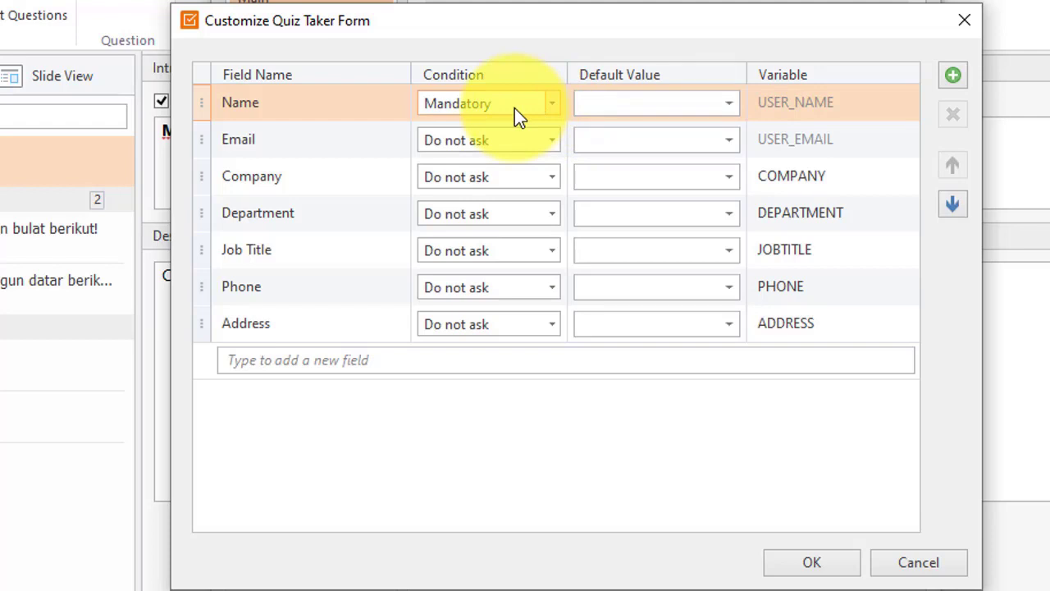
Set Company's condition to Mandatory and Email's to Optional, then confirm the form
{"action": "left_click", "coordinate": [504, 173]}
{"action": "left_click", "coordinate": [500, 179]}
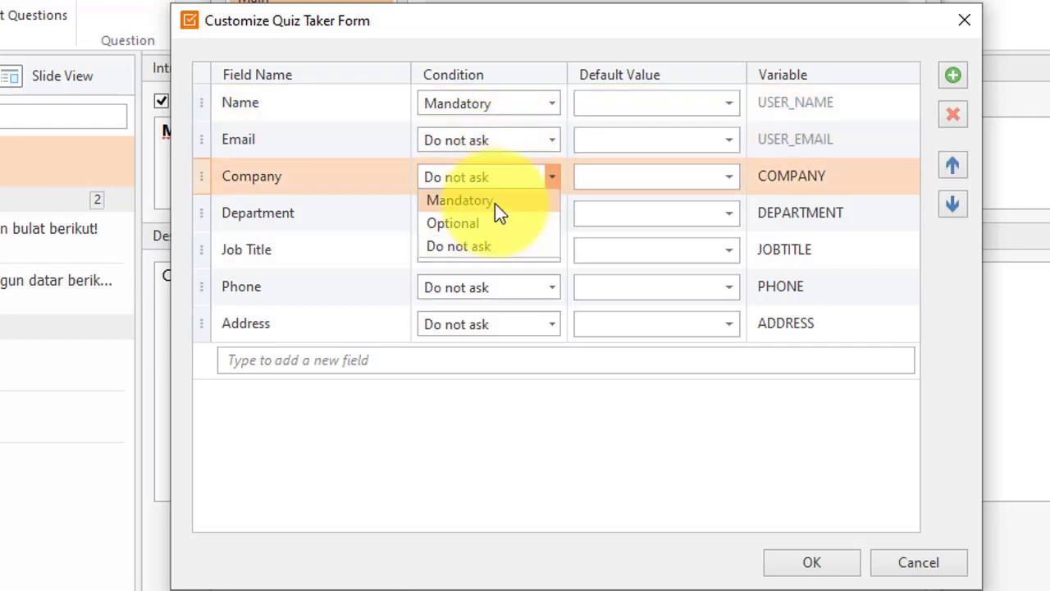
{"action": "left_click", "coordinate": [495, 204]}
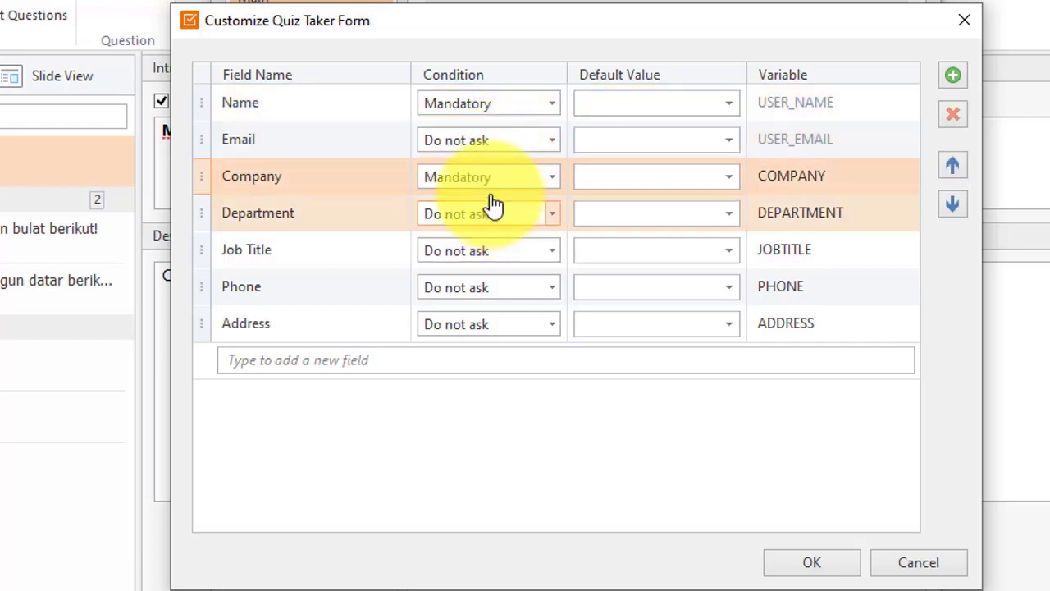
{"action": "left_click", "coordinate": [496, 142]}
{"action": "left_click", "coordinate": [496, 142]}
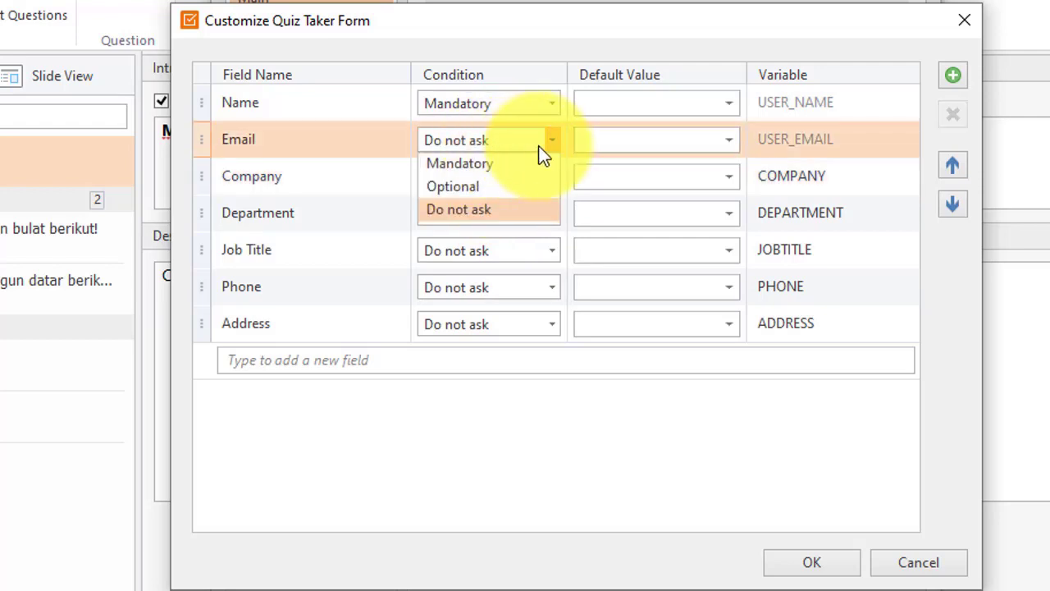
{"action": "left_click", "coordinate": [525, 187]}
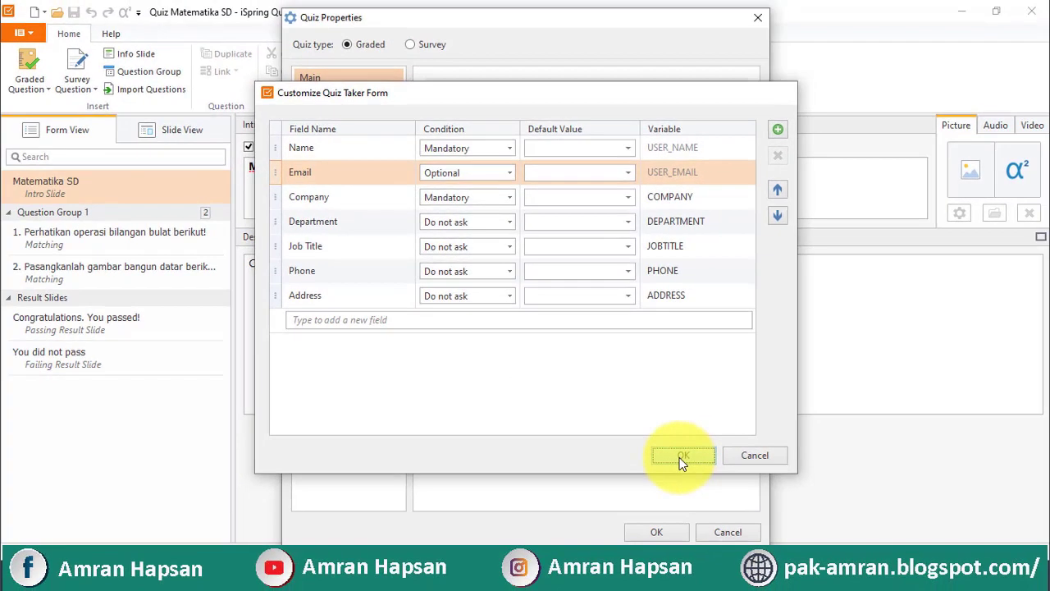
{"action": "left_click", "coordinate": [819, 568]}
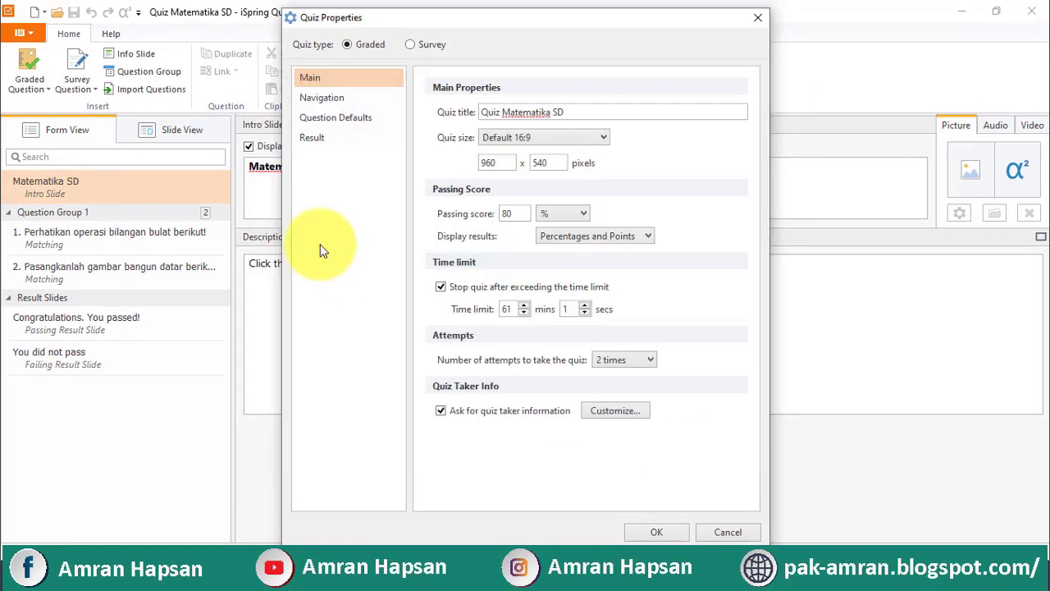
Review the Navigation, Question Defaults and Result pages, then close Quiz Properties with OK
{"action": "left_click", "coordinate": [324, 105]}
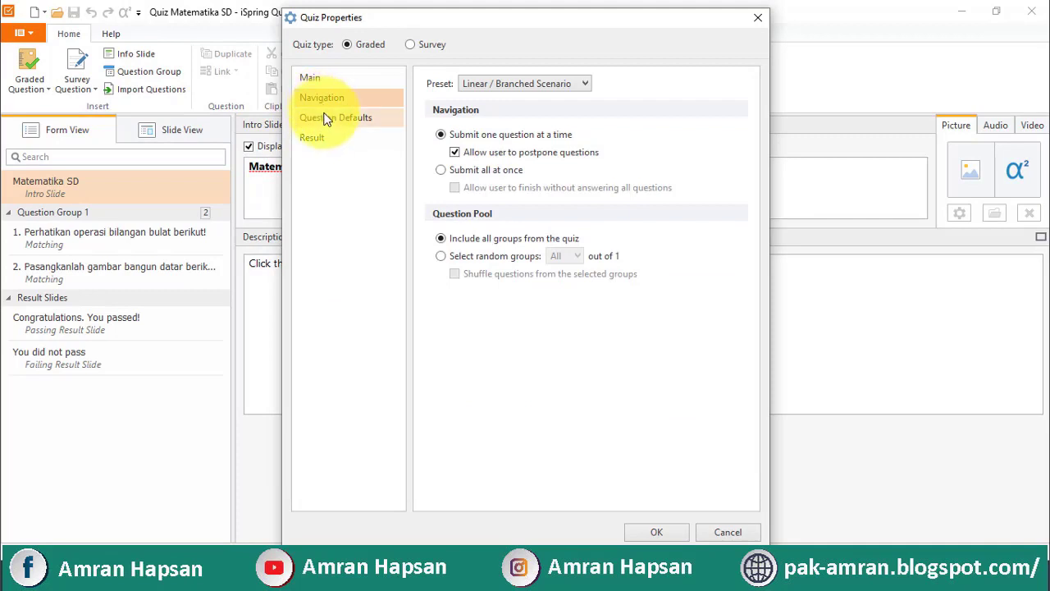
{"action": "left_click", "coordinate": [327, 119]}
{"action": "left_click", "coordinate": [317, 138]}
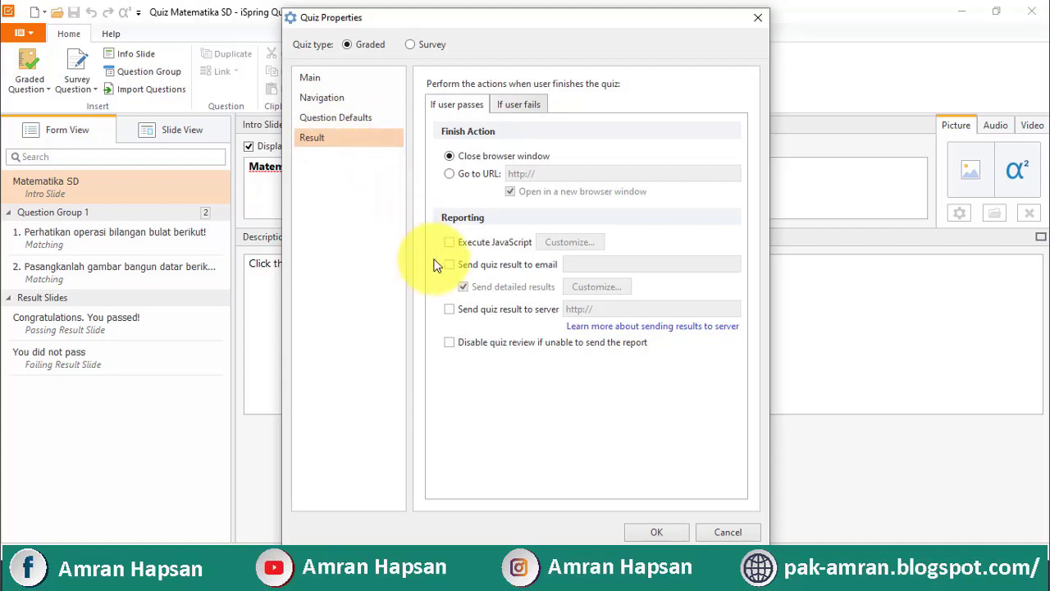
{"action": "left_click", "coordinate": [684, 536]}
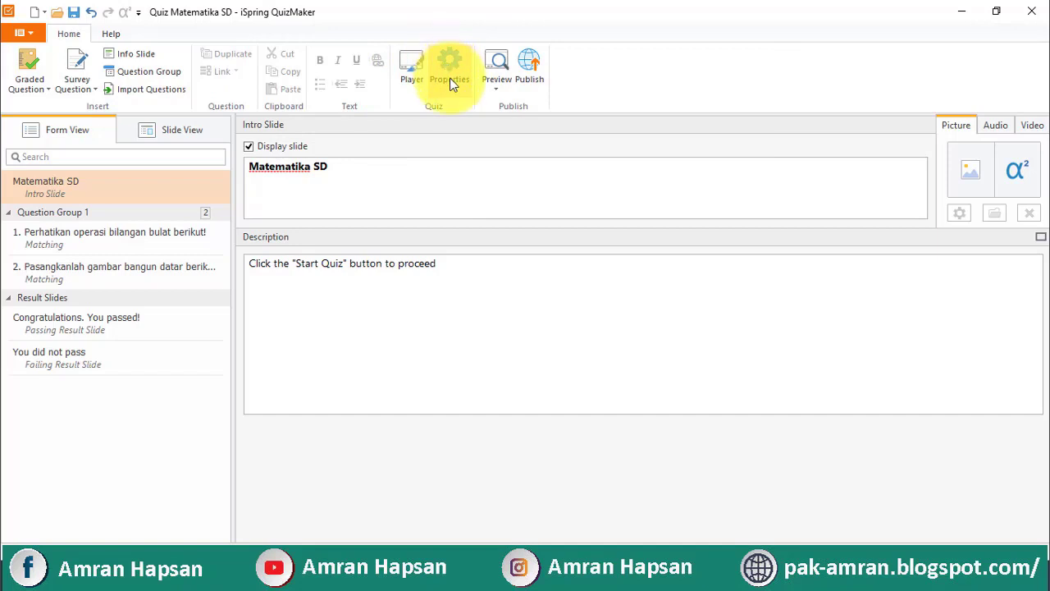
In Quiz Properties > Result, enable sending quiz results to email, enter the recipient address, and confirm
{"action": "left_click", "coordinate": [449, 80]}
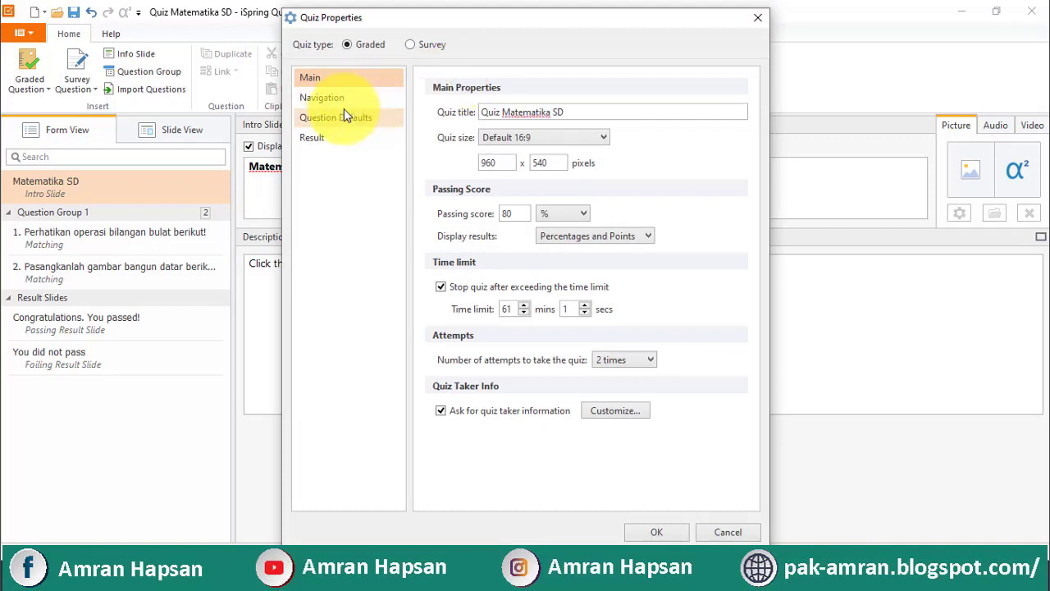
{"action": "left_click", "coordinate": [326, 140]}
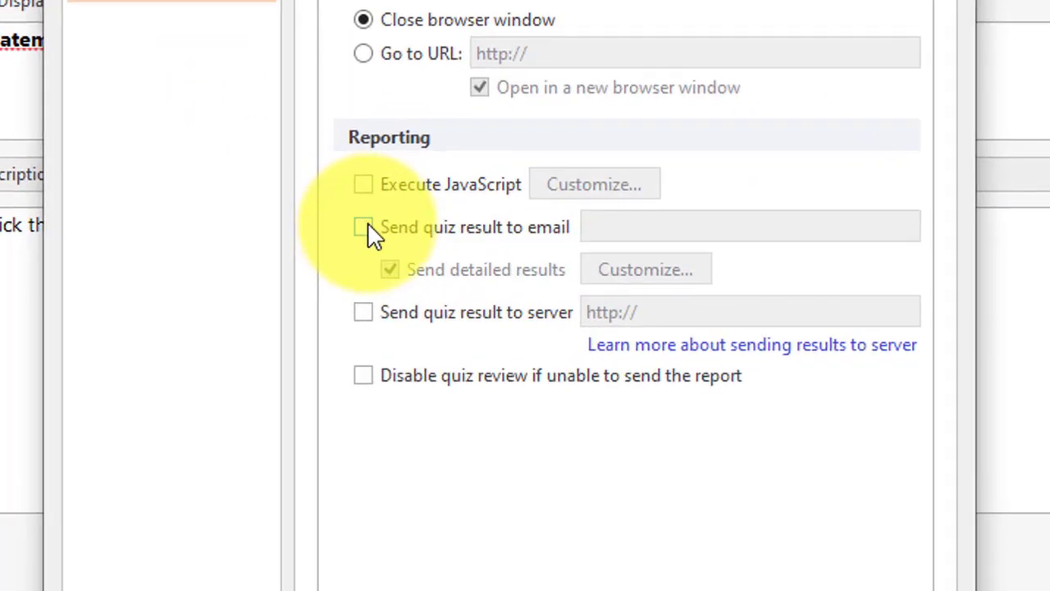
{"action": "left_click", "coordinate": [364, 228]}
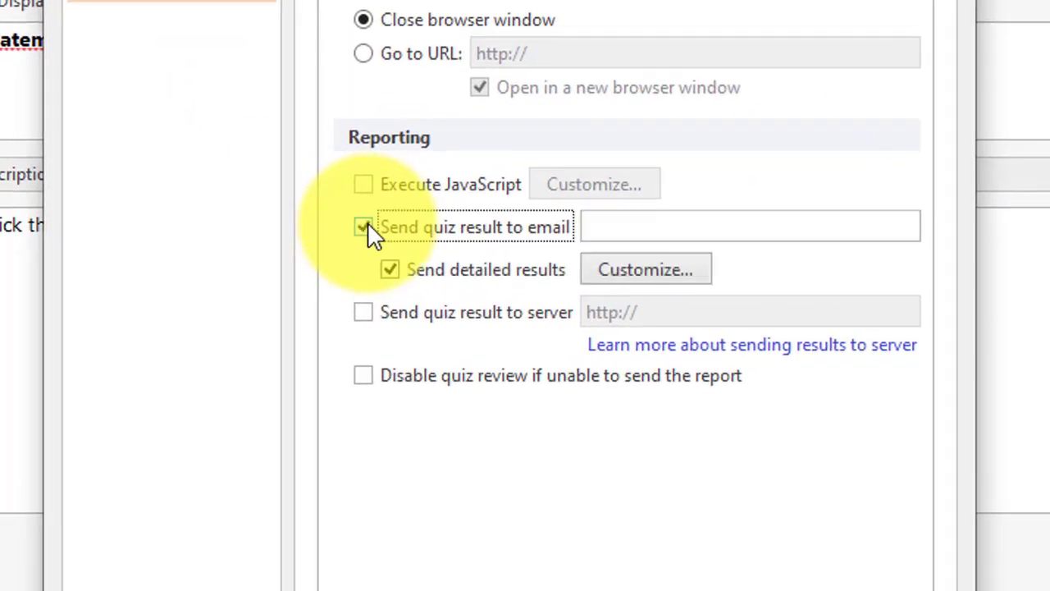
{"action": "left_click", "coordinate": [632, 232]}
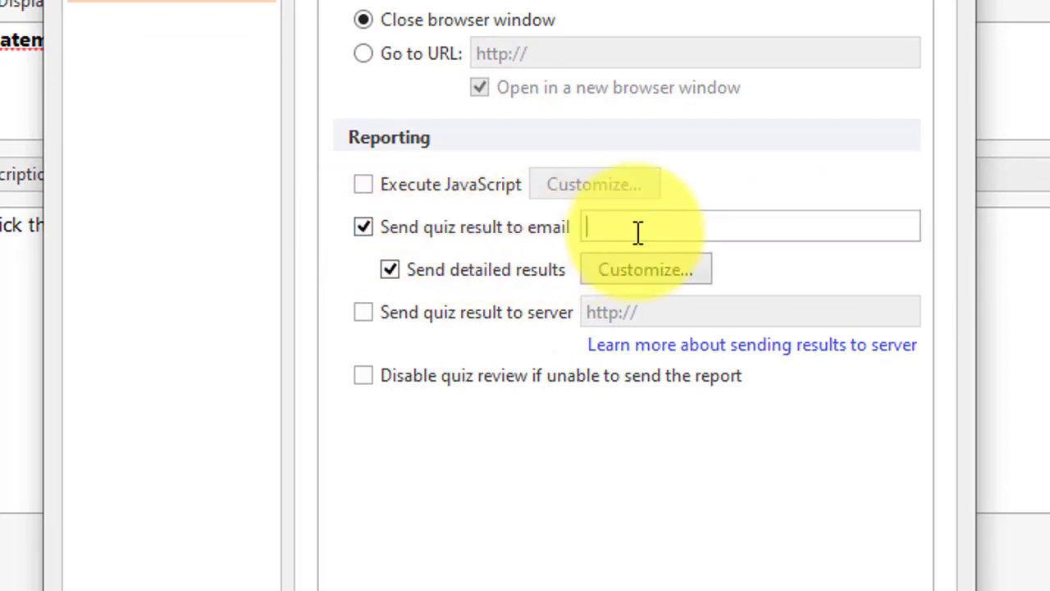
{"action": "type", "text": "MAT"}
{"action": "key", "text": "BackSpace"}
{"action": "key", "text": "BackSpace"}
{"action": "key", "text": "BackSpace"}
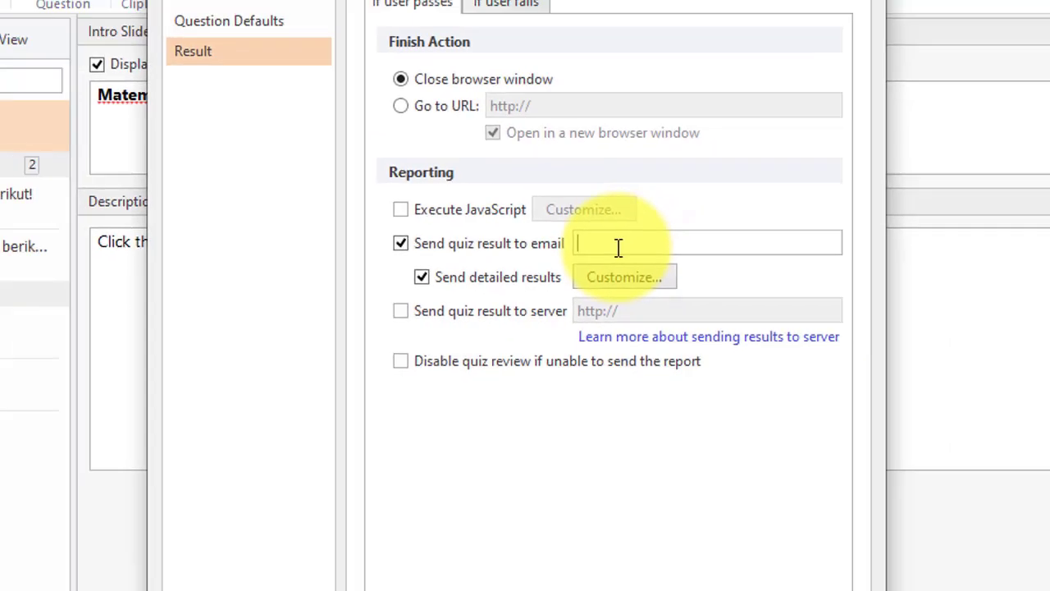
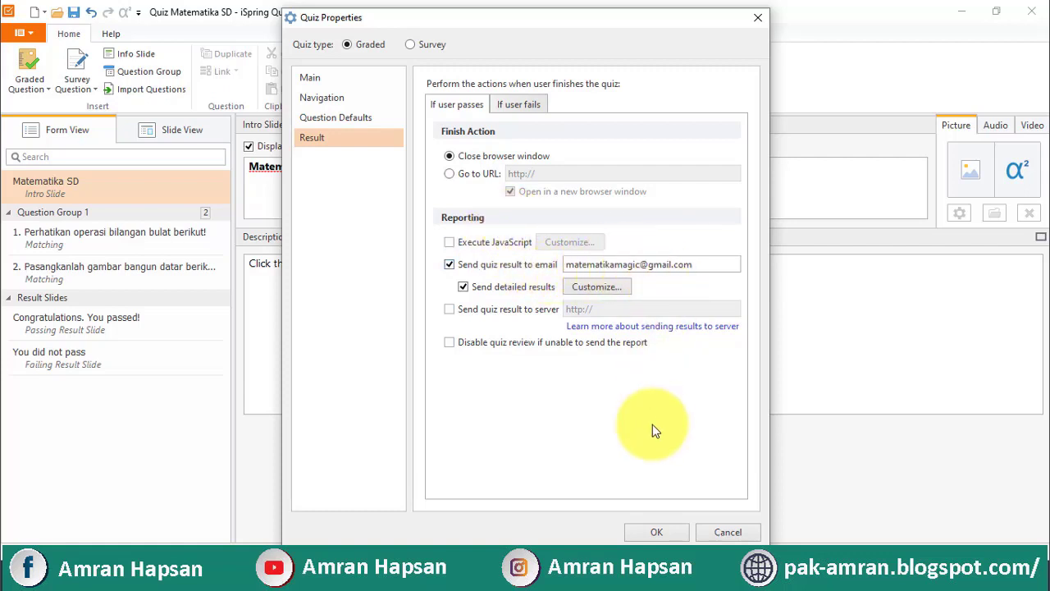
{"action": "left_click", "coordinate": [665, 528]}
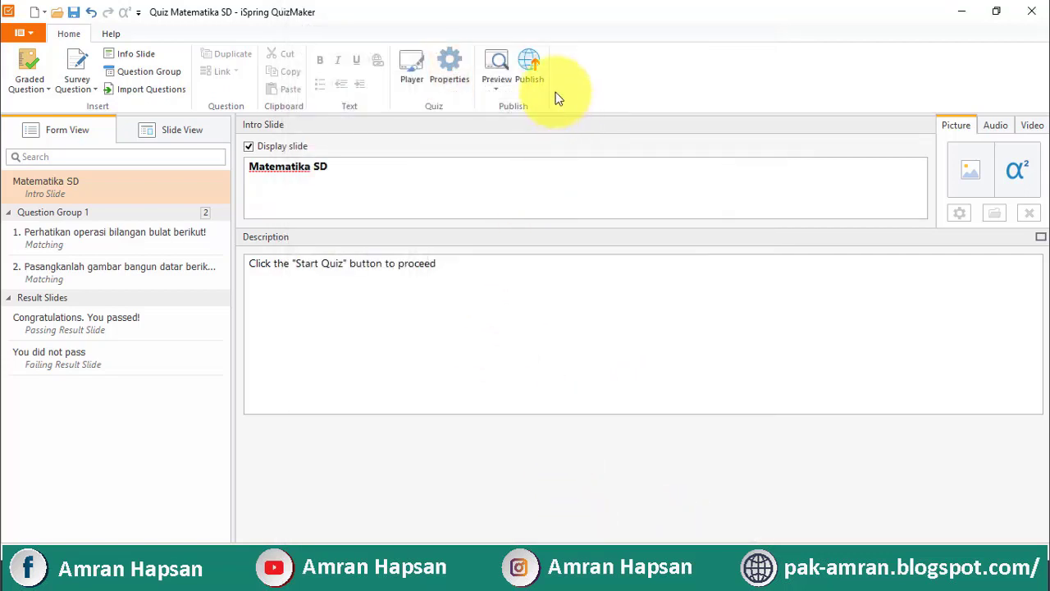
Start publishing the quiz to WEB with Combined (HTML5 + Flash) output
{"action": "left_click", "coordinate": [528, 60]}
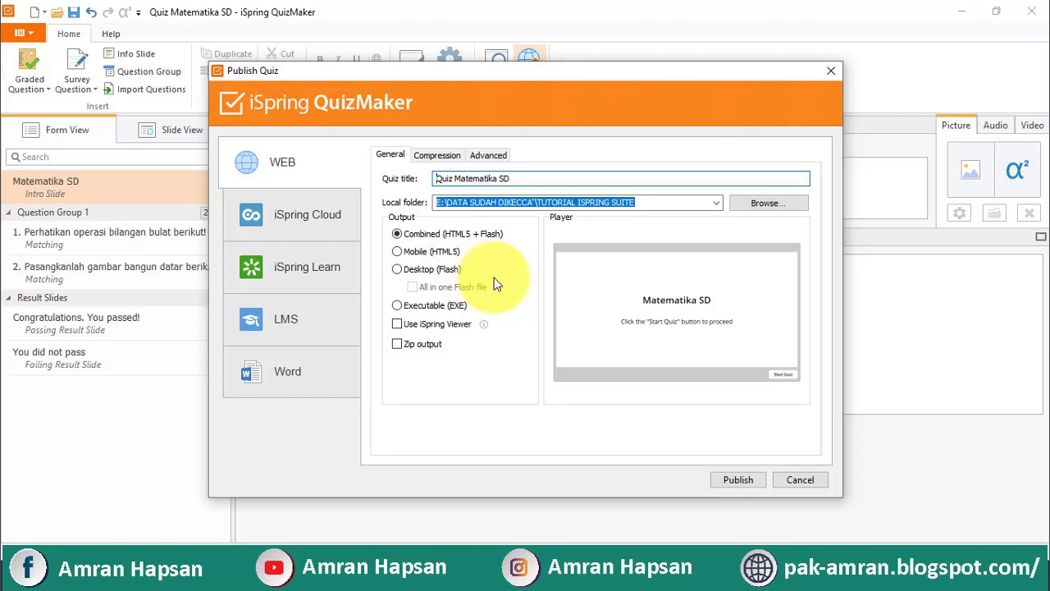
{"action": "left_click", "coordinate": [721, 478]}
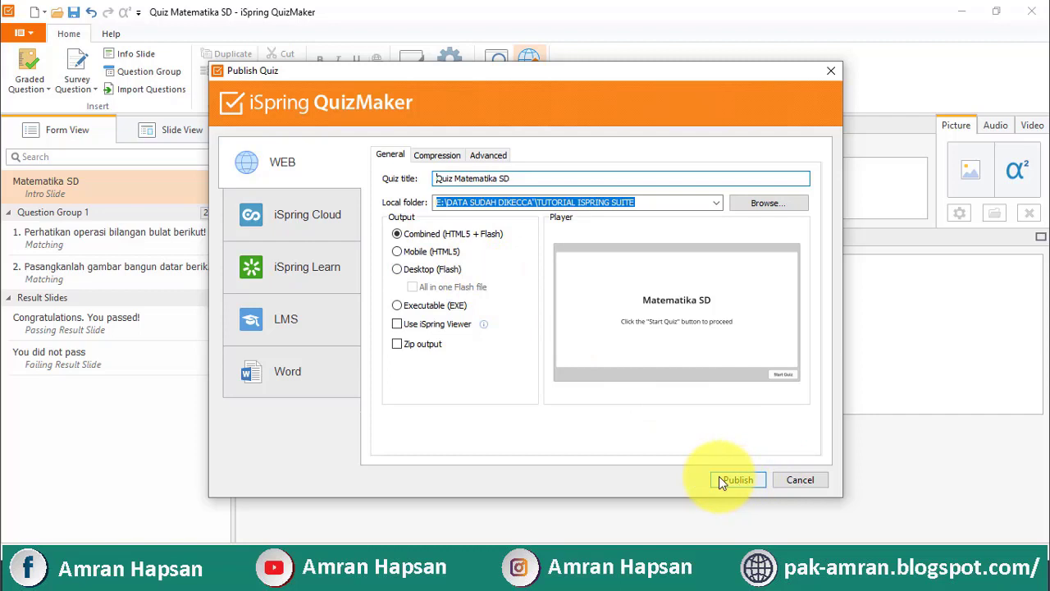